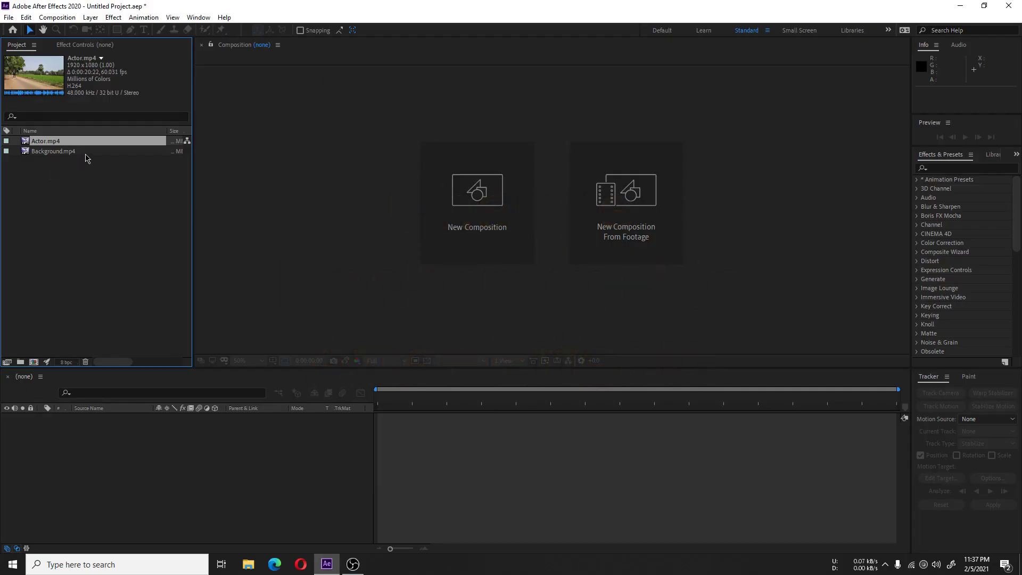
Create a composition from Actor.mp4, trim its start to about 9s and slide it to 0s
click(85, 154)
click(82, 144)
drag(85, 148, 92, 438)
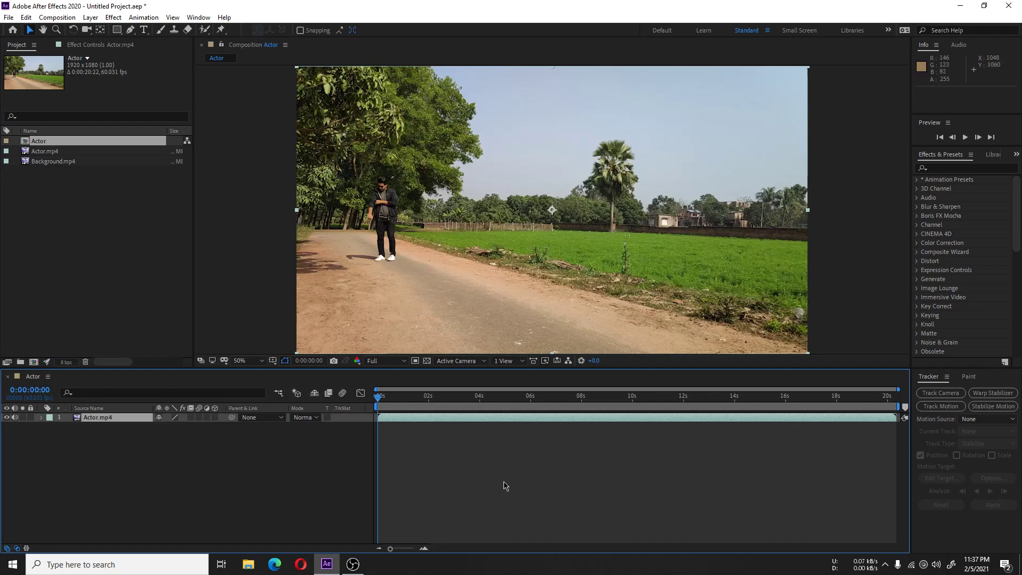
drag(379, 398, 625, 410)
drag(379, 419, 619, 429)
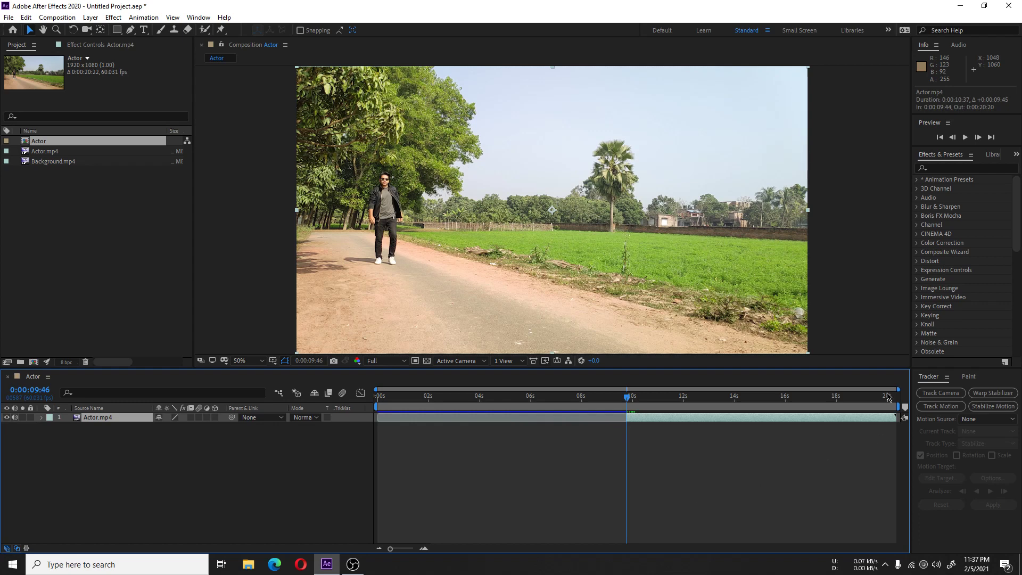
drag(887, 397, 898, 401)
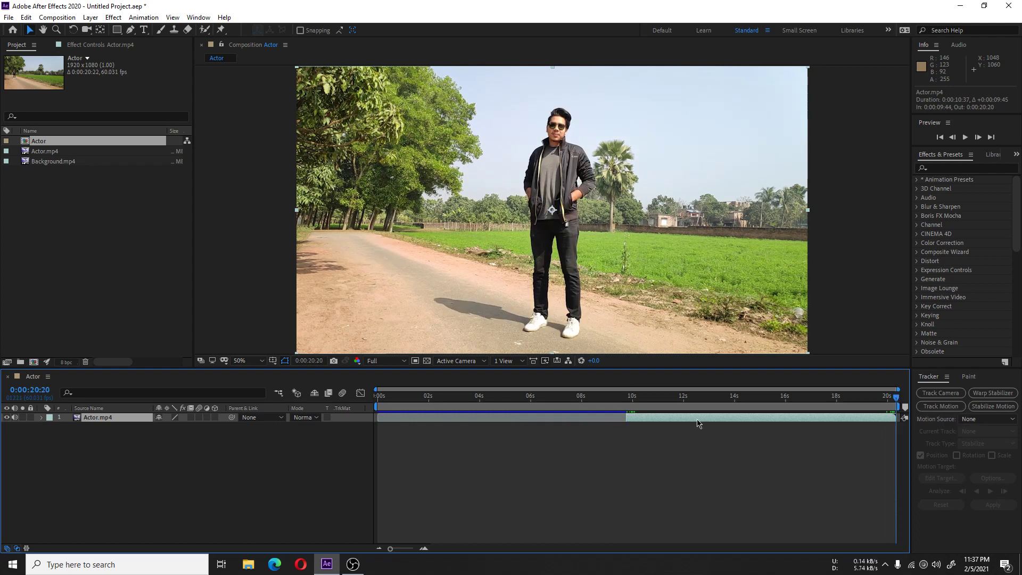
drag(698, 423, 448, 424)
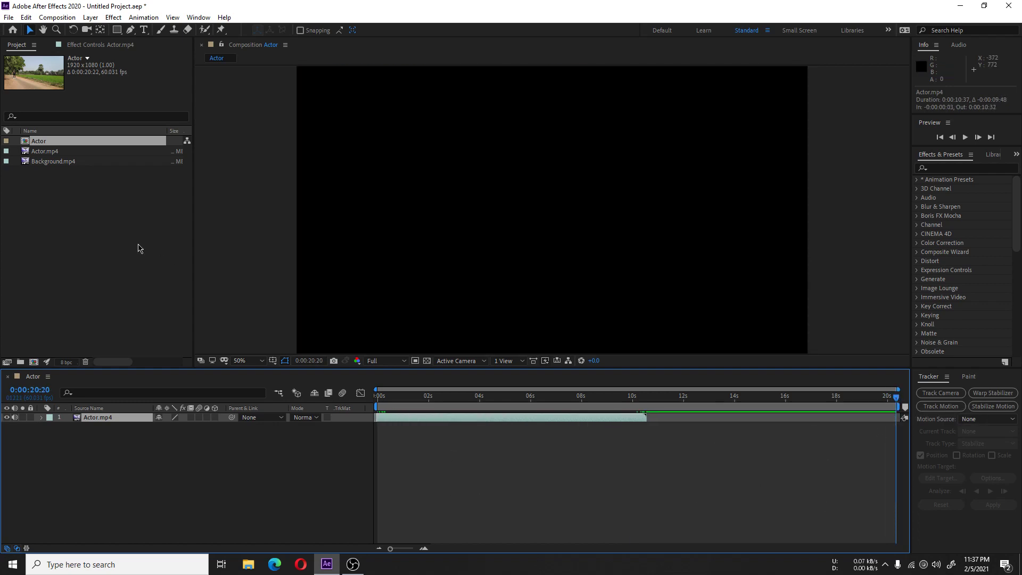
Add Background.mp4 beneath the actor and end the work area at about 10 seconds
drag(51, 162, 91, 454)
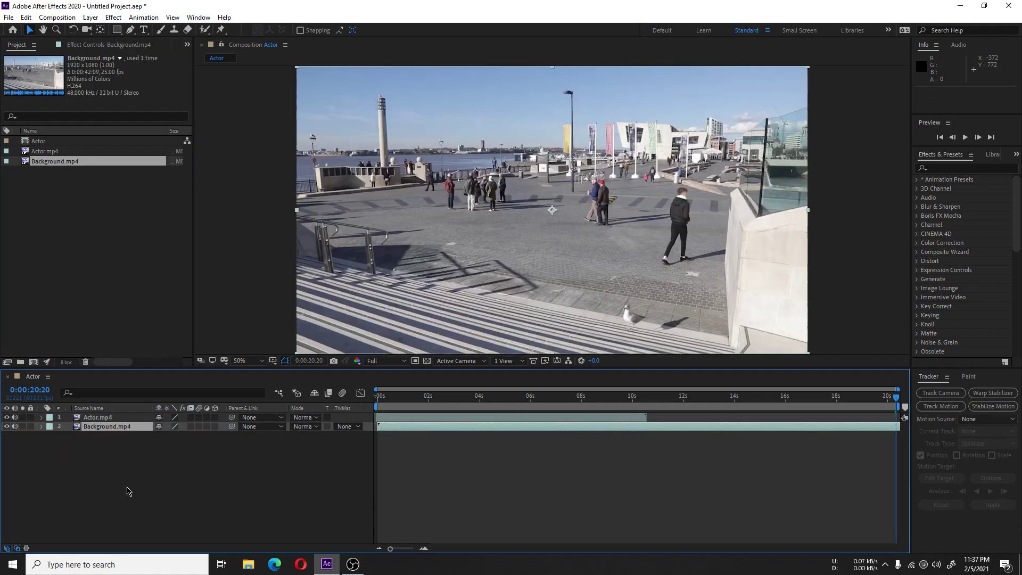
drag(388, 393, 349, 398)
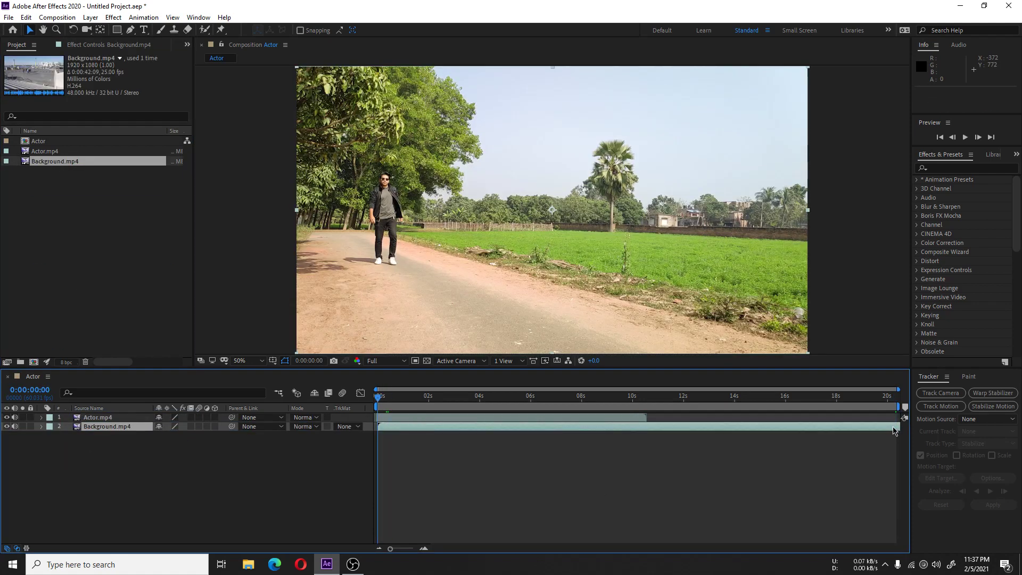
drag(900, 407, 652, 407)
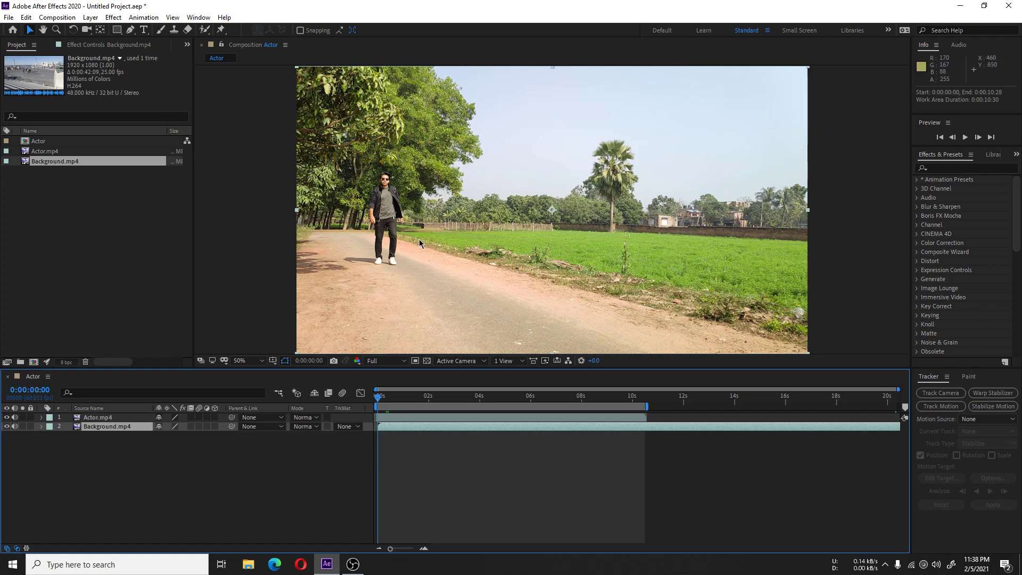
Open the actor clip in its own Layer view at about 6 seconds
click(205, 31)
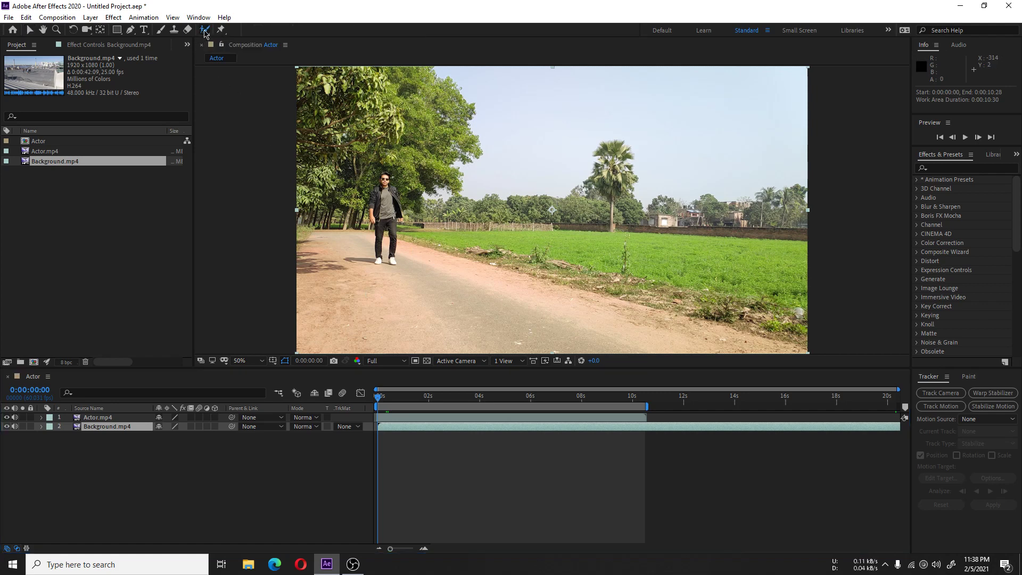
double_click(388, 206)
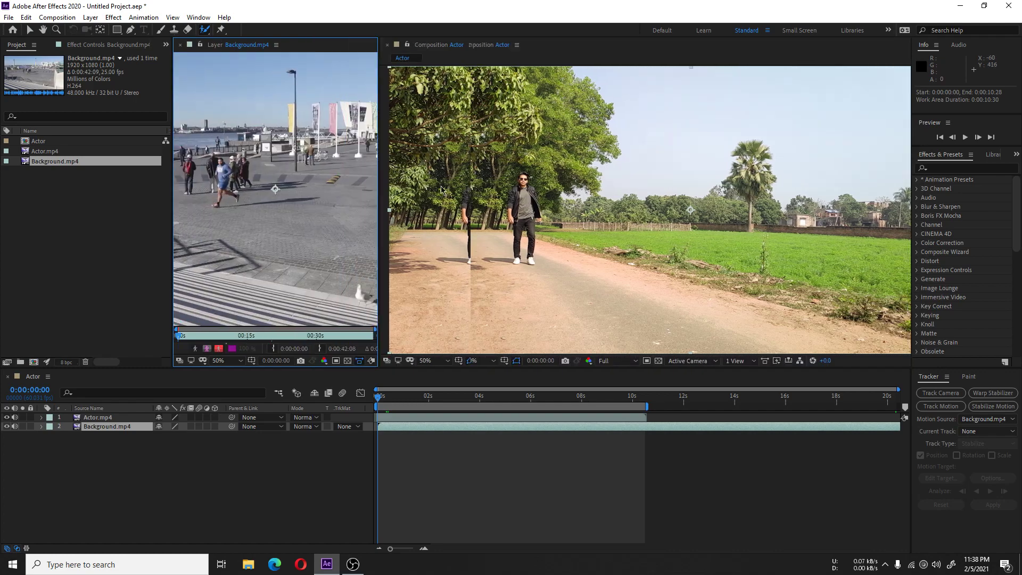
double_click(100, 418)
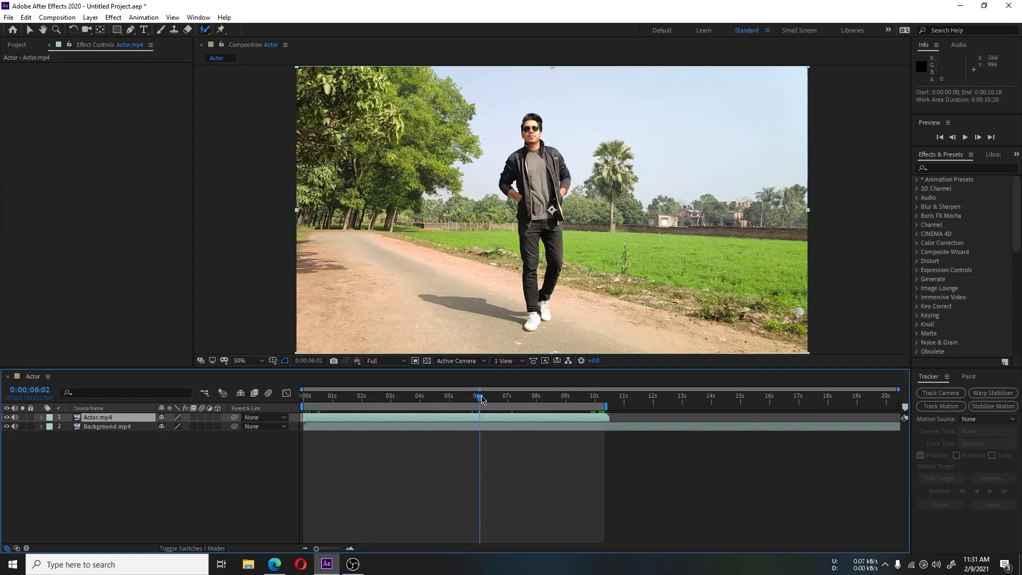
mouse_move(479, 395)
mouse_down()
mouse_move(507, 395)
mouse_move(487, 399)
mouse_up()
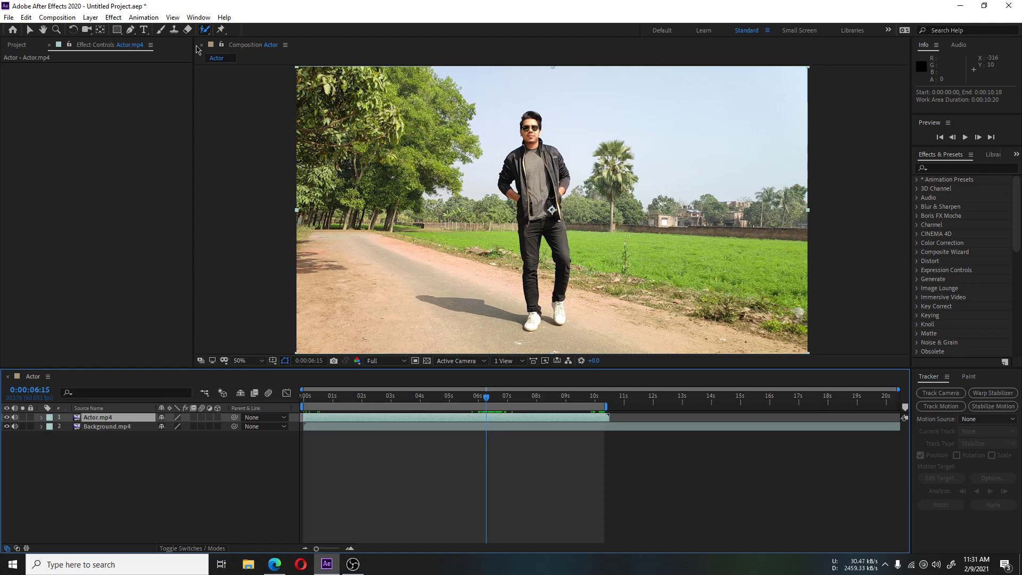
Widen the actor's Layer panel and paint a first Roto Brush foreground stroke on his leg
click(205, 31)
double_click(540, 187)
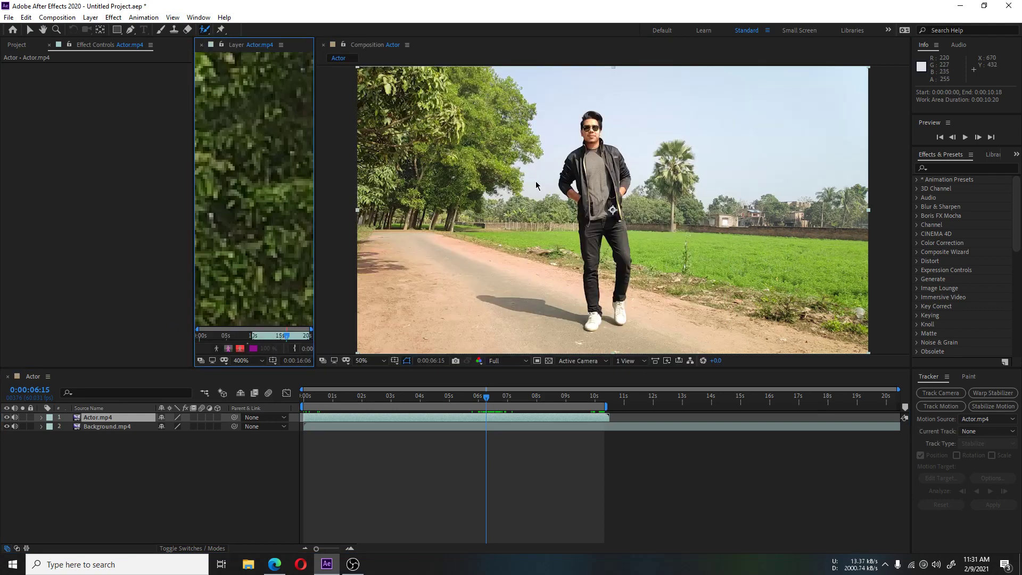
drag(317, 200, 728, 200)
scroll(625, 198, down, 6)
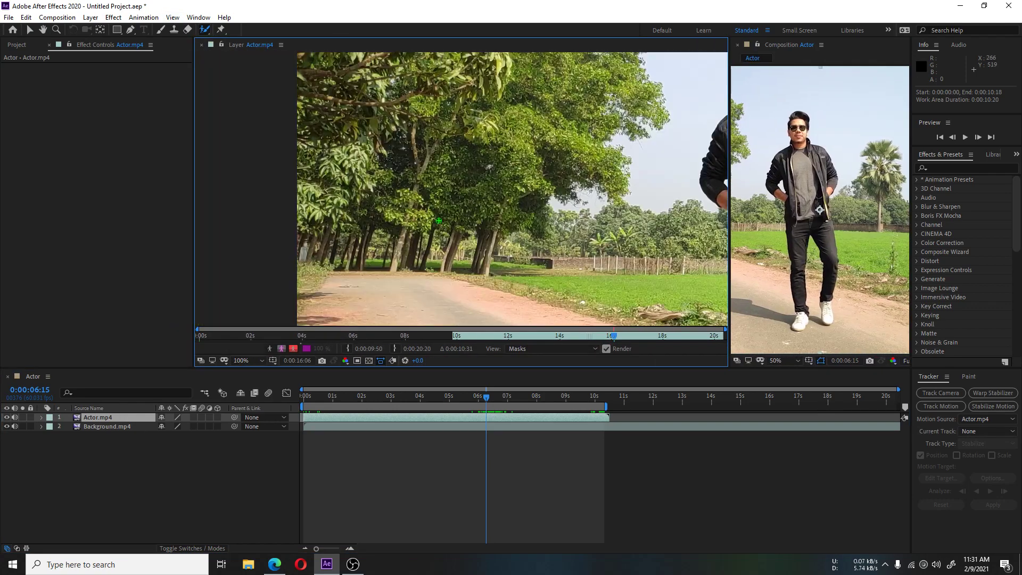
drag(449, 260, 443, 295)
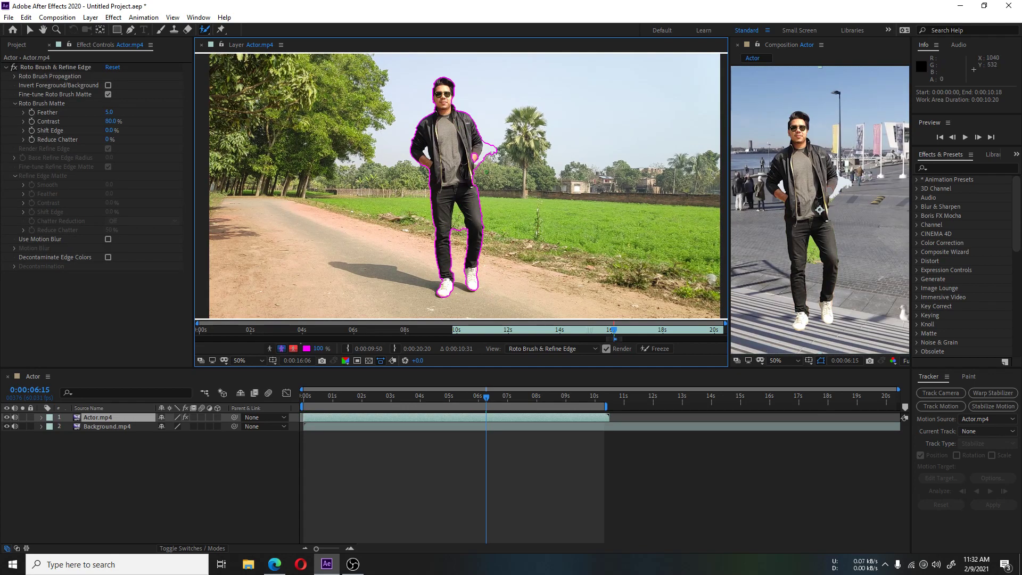
Zoom in and subtract the sky patch beside the actor's arm from the matte
scroll(486, 172, up, 2)
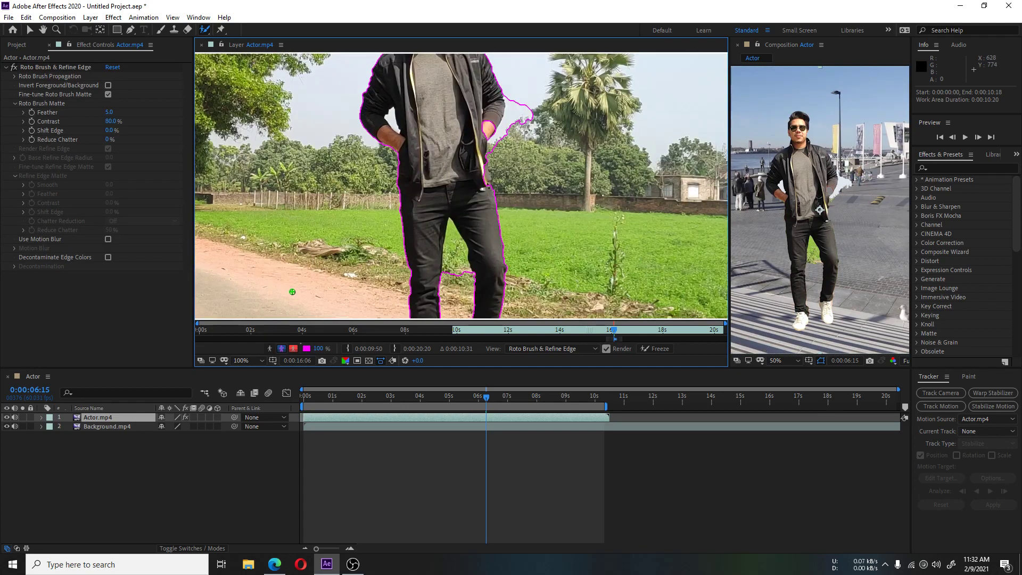
scroll(455, 201, up, 2)
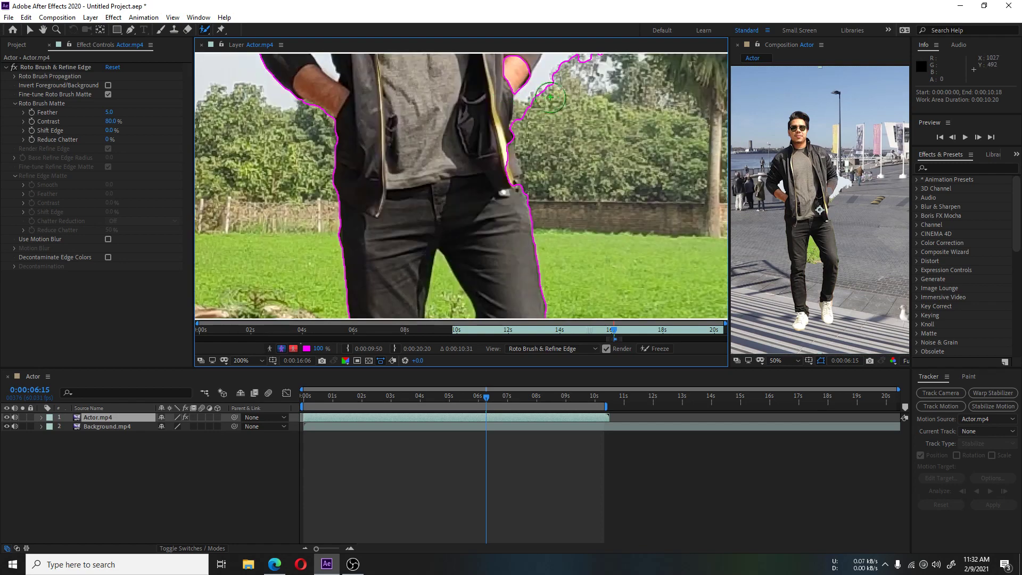
alt+drag(455, 201, 423, 248)
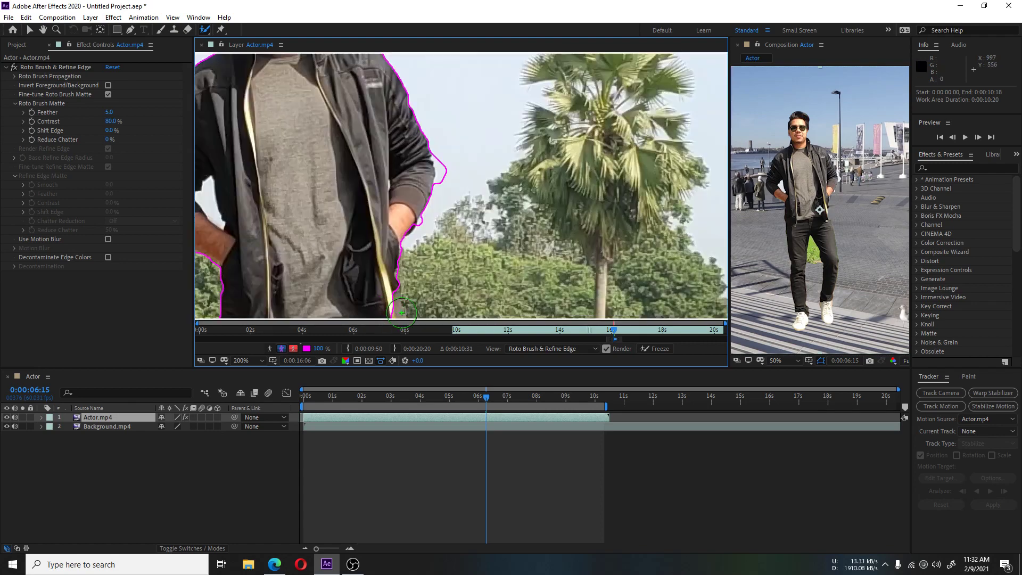
alt+drag(457, 167, 450, 170)
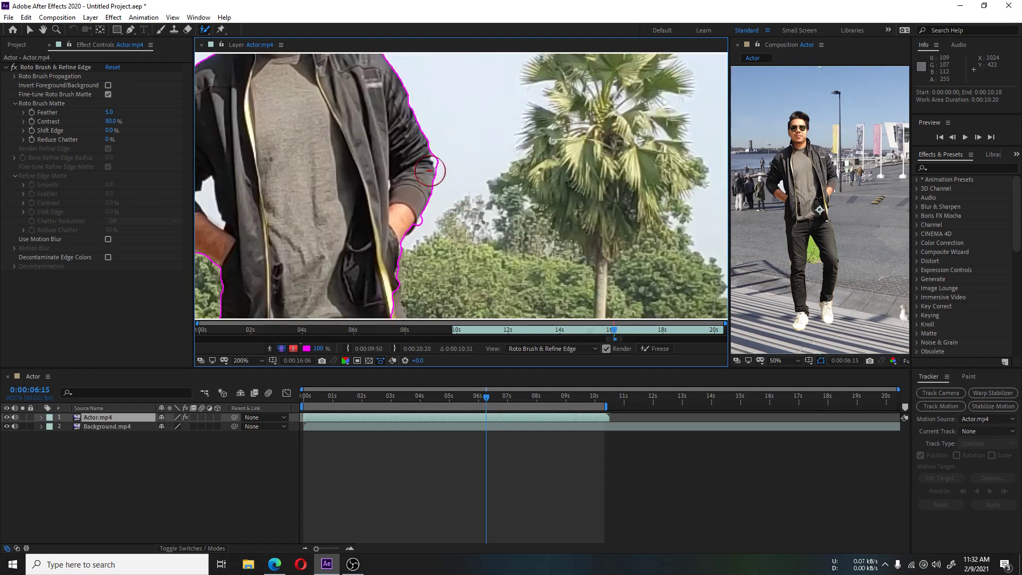
Touch up the matte at the wrist and add the missing arm edge back
alt+click(432, 224)
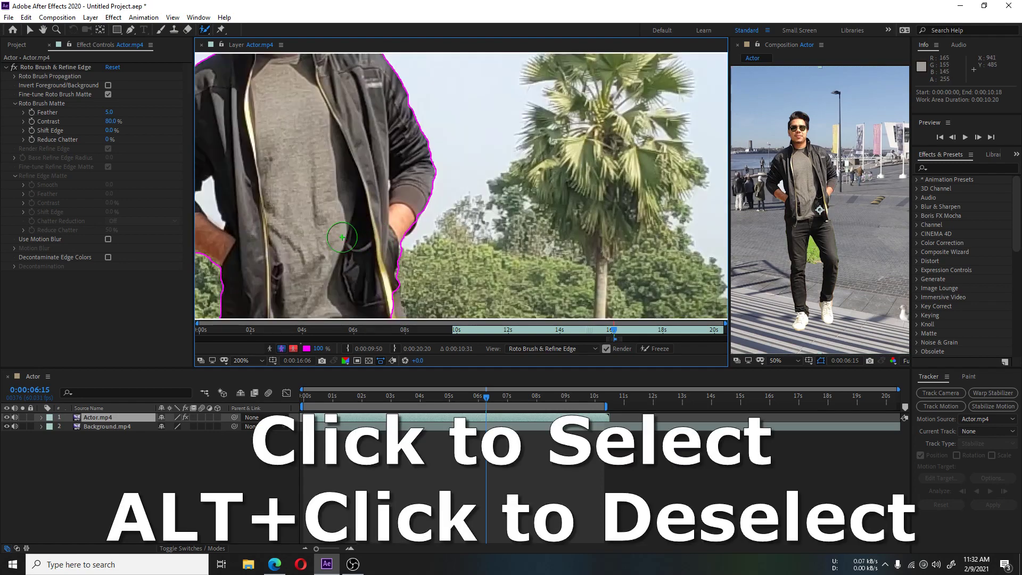
drag(426, 240, 436, 128)
scroll(373, 180, up, 1)
drag(348, 210, 326, 210)
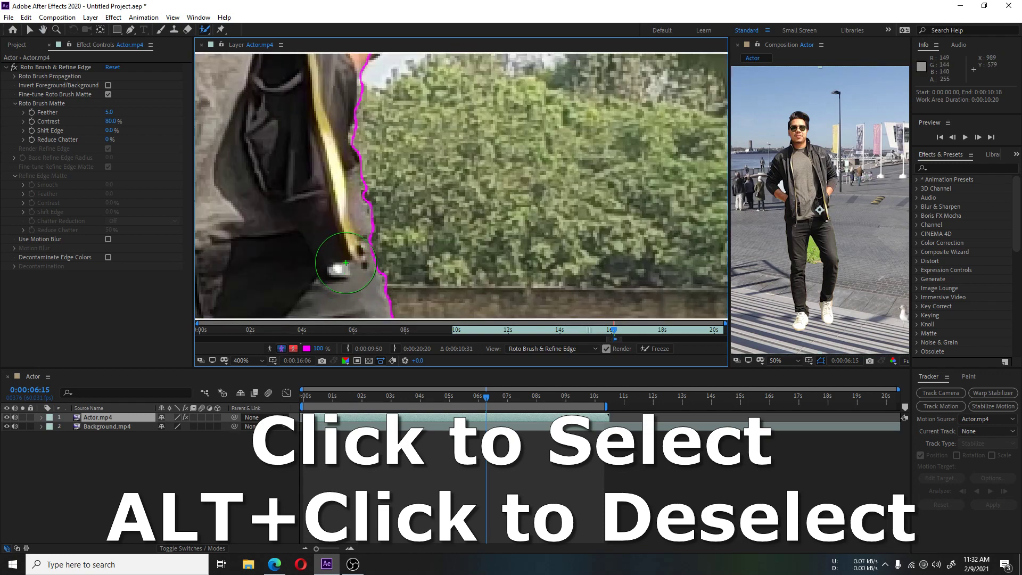
scroll(483, 188, down, 4)
Remove the grass between the legs and restore the inner thigh edge
drag(482, 188, 504, 133)
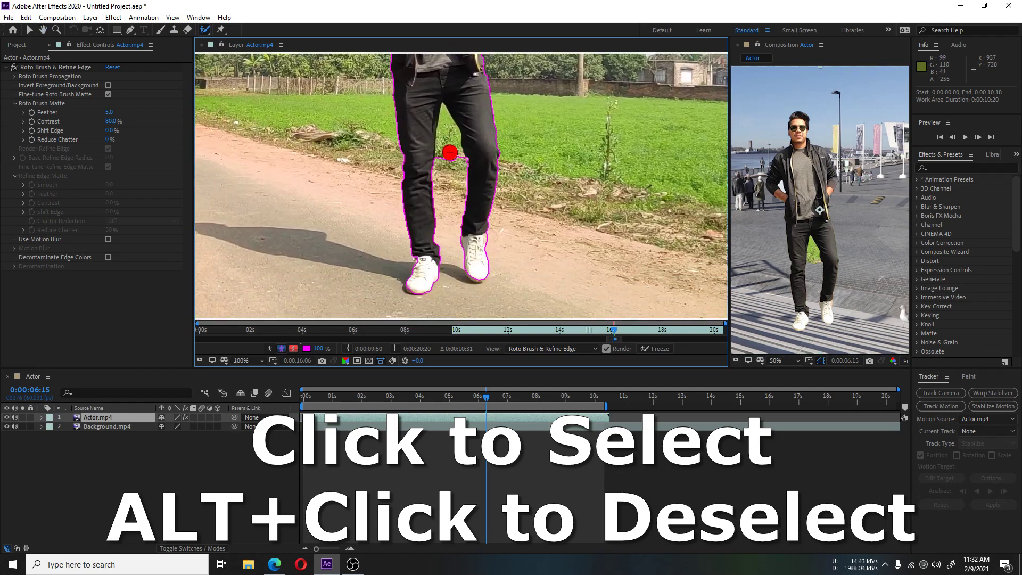
scroll(435, 164, up, 2)
drag(435, 164, 430, 200)
key(alt+w)
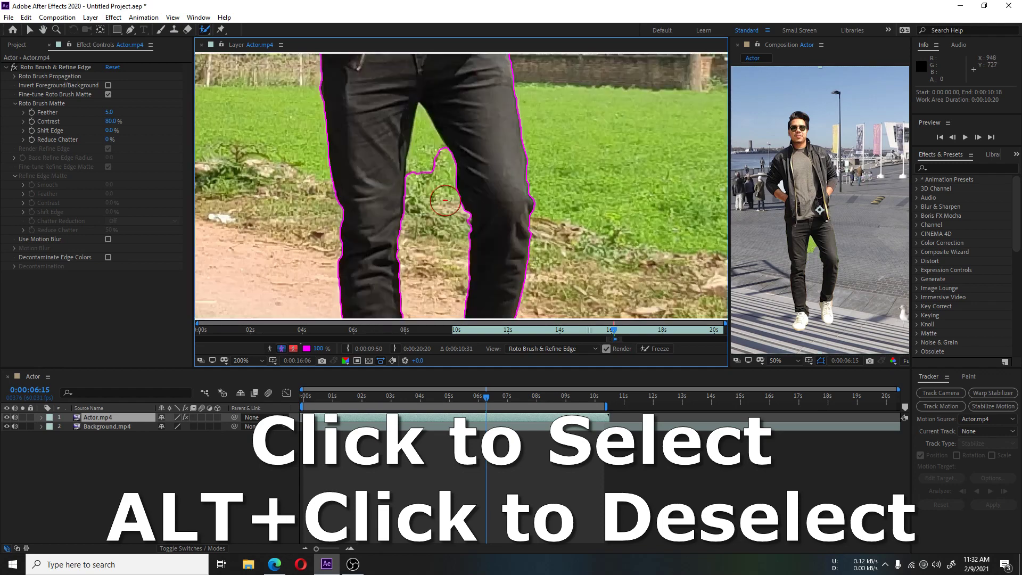
alt+click(424, 160)
alt+click(425, 129)
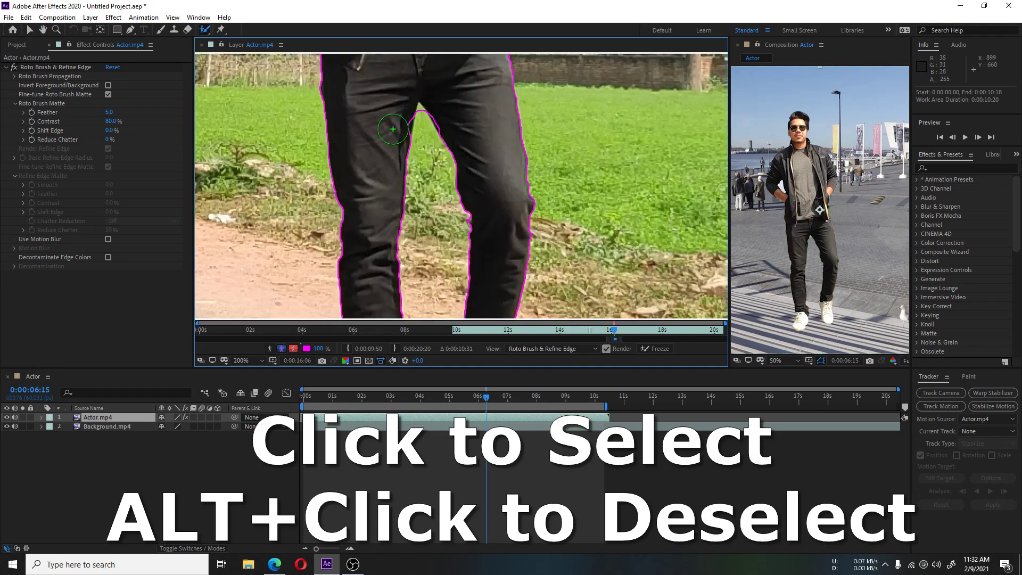
click(396, 126)
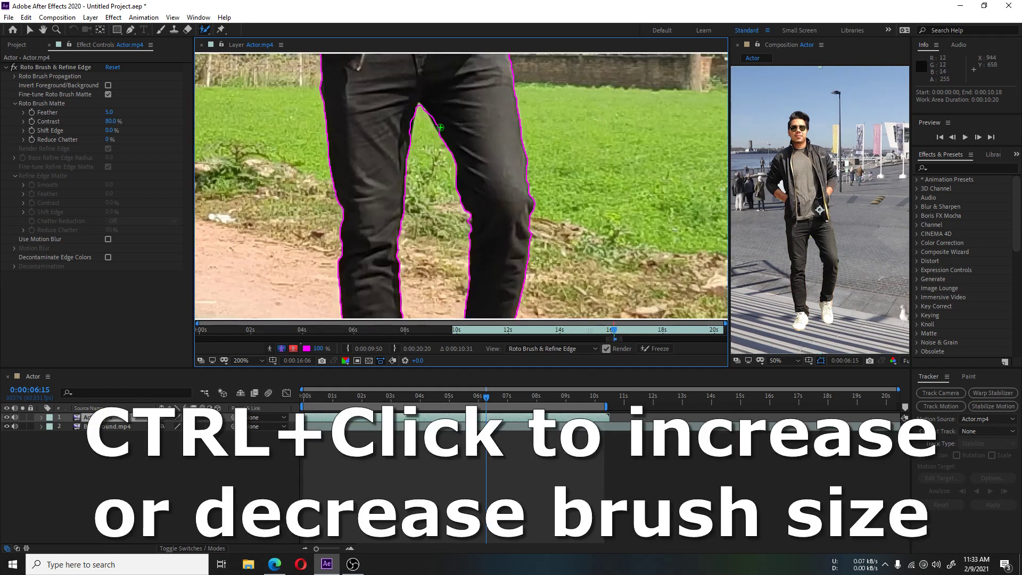
drag(433, 114, 412, 111)
Trim stray background from the actor's outline near his shoes
scroll(400, 288, down, 1)
mouse_move(399, 293)
mouse_down()
mouse_move(403, 213)
mouse_move(376, 226)
mouse_up()
scroll(404, 213, up, 1)
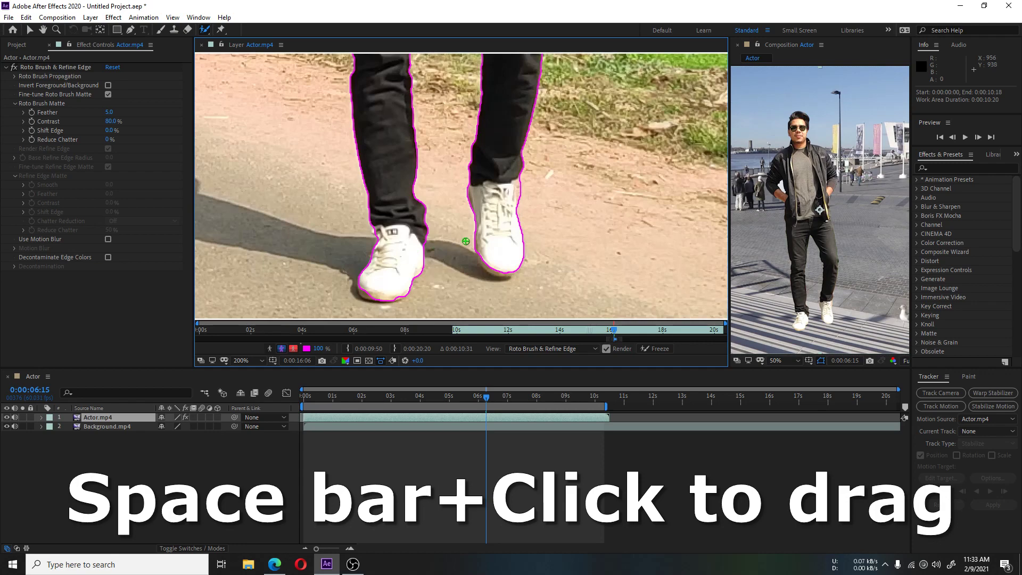
drag(519, 200, 520, 203)
scroll(451, 200, down, 1)
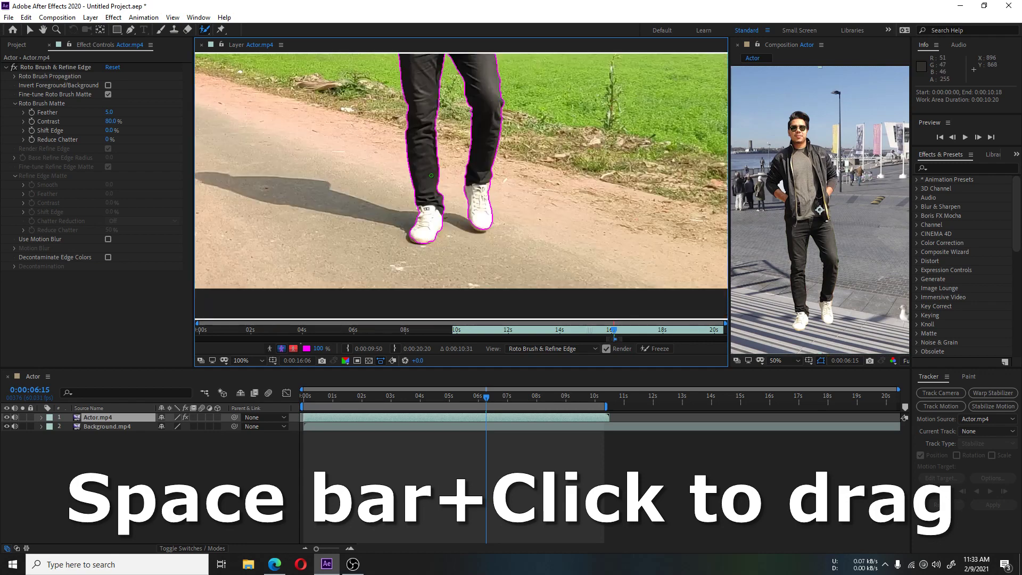
Cut the gap between arm and torso from the matte and restore a missed area
drag(428, 102, 437, 251)
drag(424, 164, 451, 226)
scroll(451, 226, up, 1)
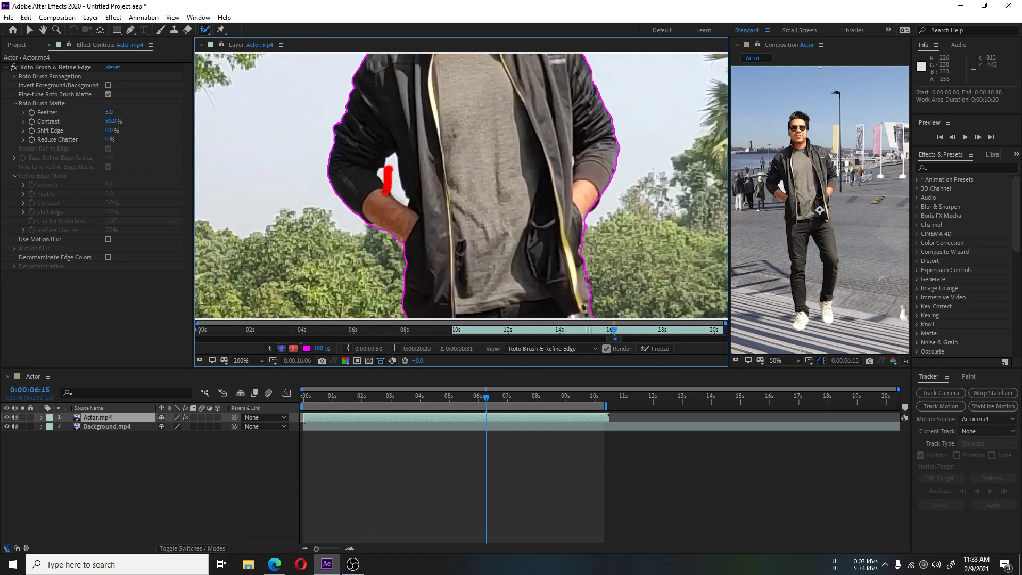
drag(386, 193, 389, 196)
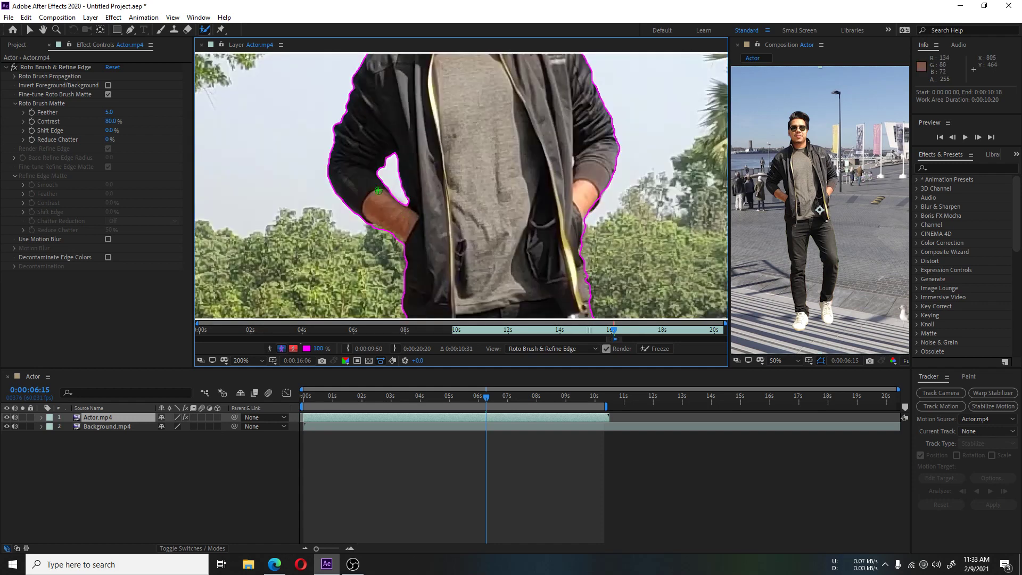
mouse_move(420, 253)
mouse_down()
mouse_move(437, 233)
mouse_move(480, 333)
mouse_up()
Extend the matte over the actor's ear and jaw, then view the whole figure
drag(579, 169, 494, 265)
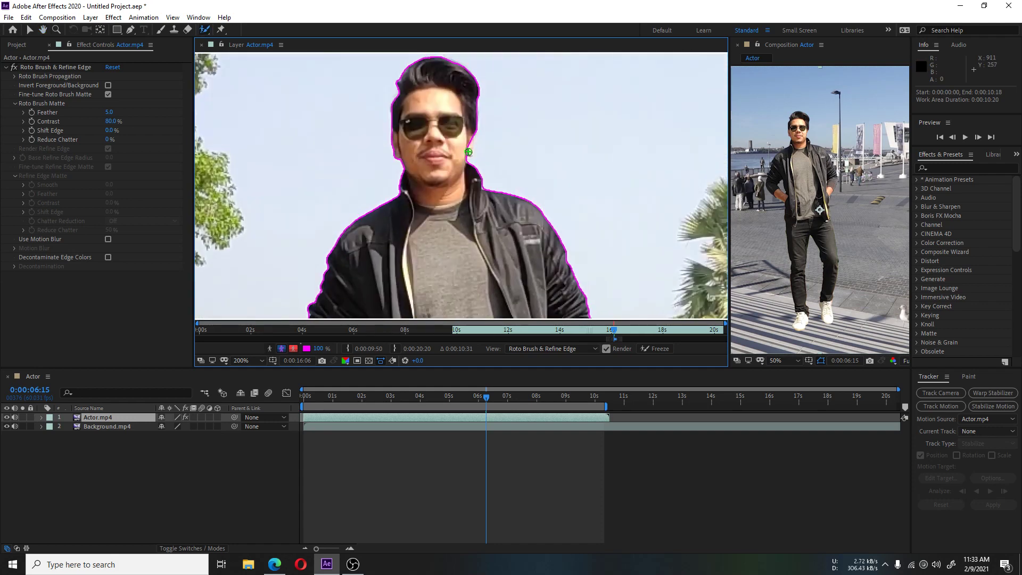
drag(470, 151, 471, 154)
scroll(469, 156, down, 2)
drag(545, 270, 516, 182)
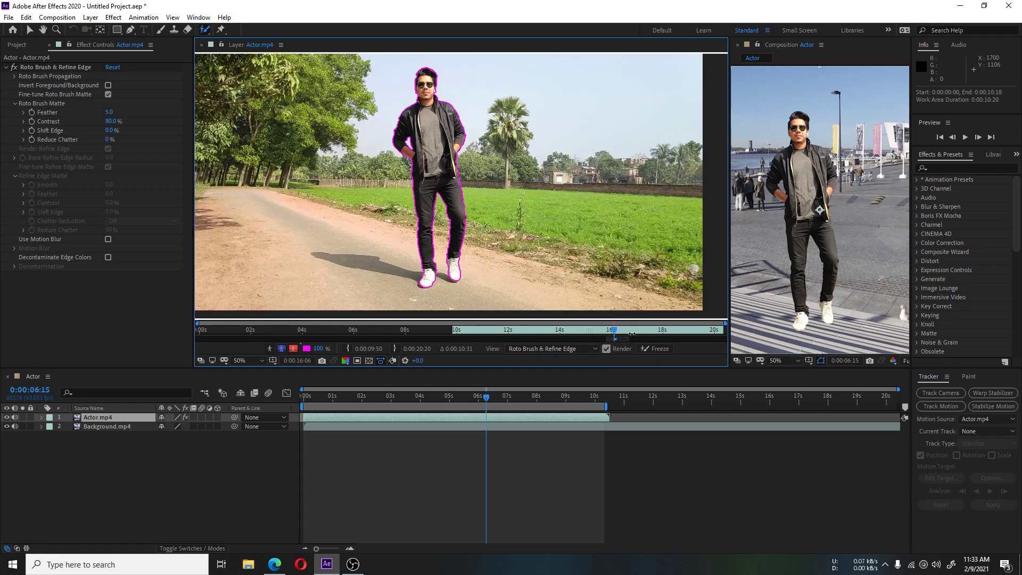
Preview the roto to 6:56 and cut the arm-body gap out of the matte
key(space)
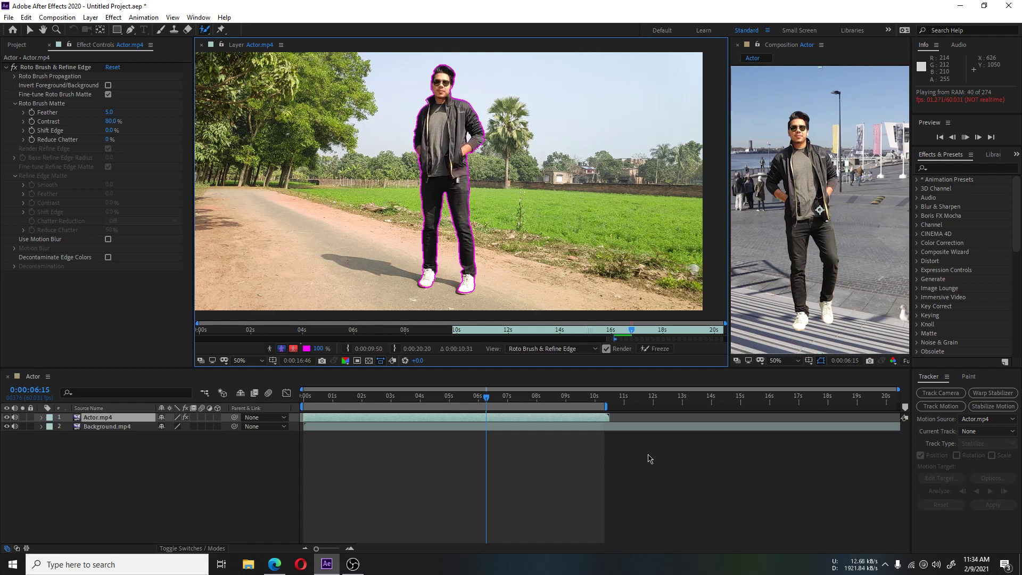
key(space)
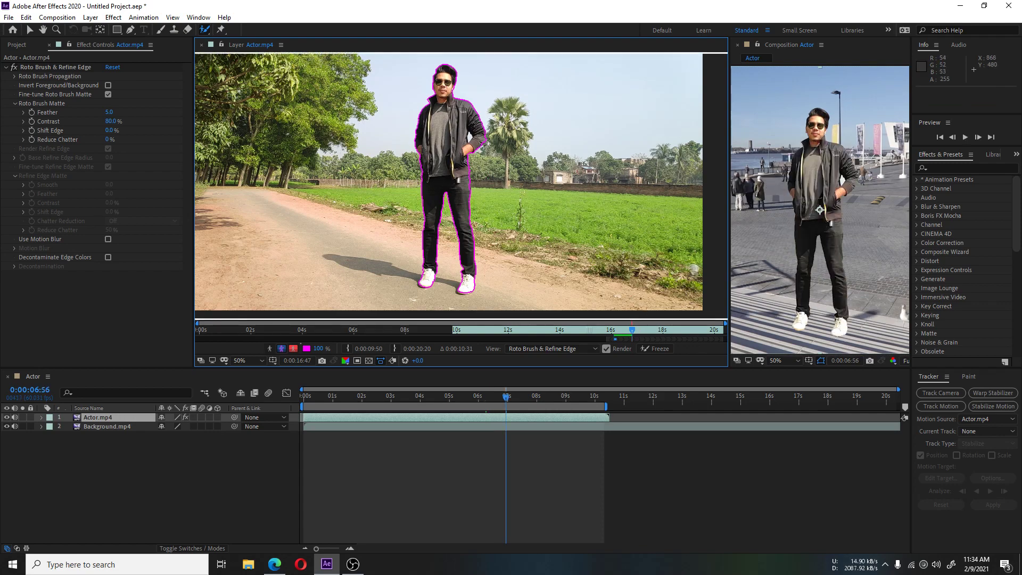
scroll(469, 185, up, 2)
scroll(470, 125, up, 2)
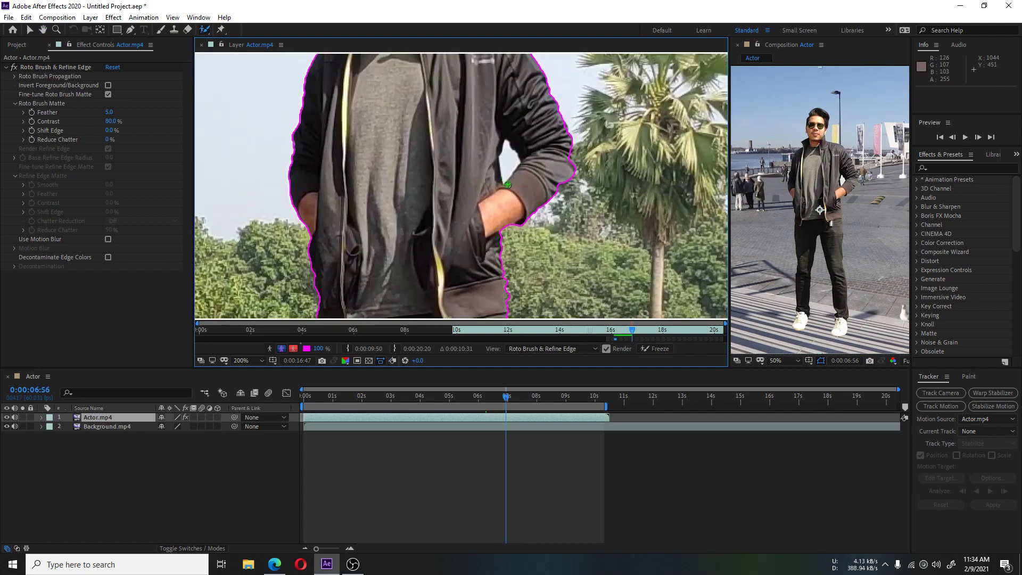
drag(510, 171, 510, 173)
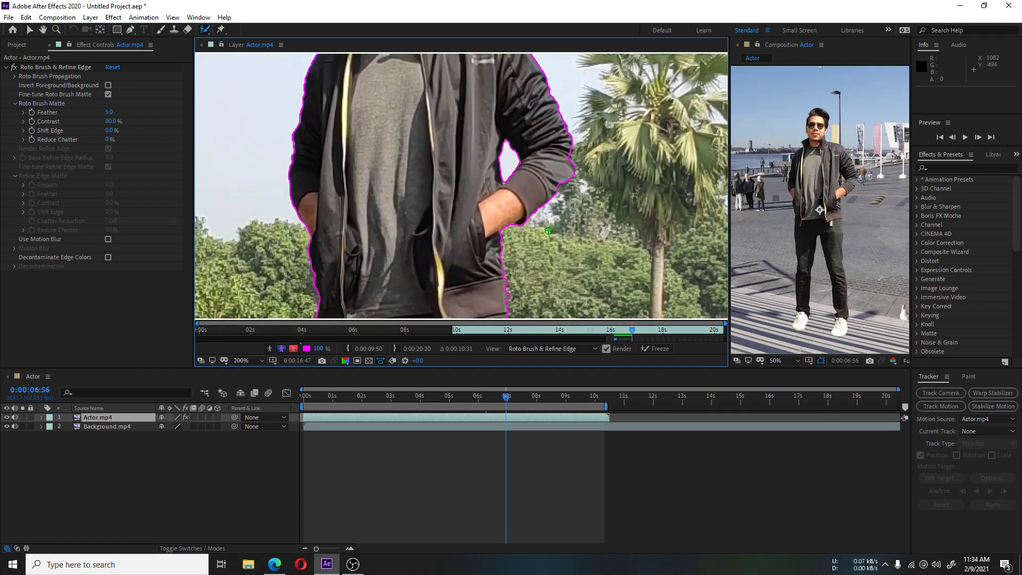
Show the isolated actor against a black alpha background
scroll(547, 228, down, 1)
scroll(547, 227, up, 1)
scroll(548, 230, down, 1)
mouse_move(574, 260)
mouse_down()
mouse_move(549, 54)
mouse_move(536, 261)
mouse_move(543, 135)
mouse_move(553, 174)
mouse_move(538, 114)
mouse_move(511, 135)
mouse_up()
scroll(537, 135, down, 1)
key(alt+4)
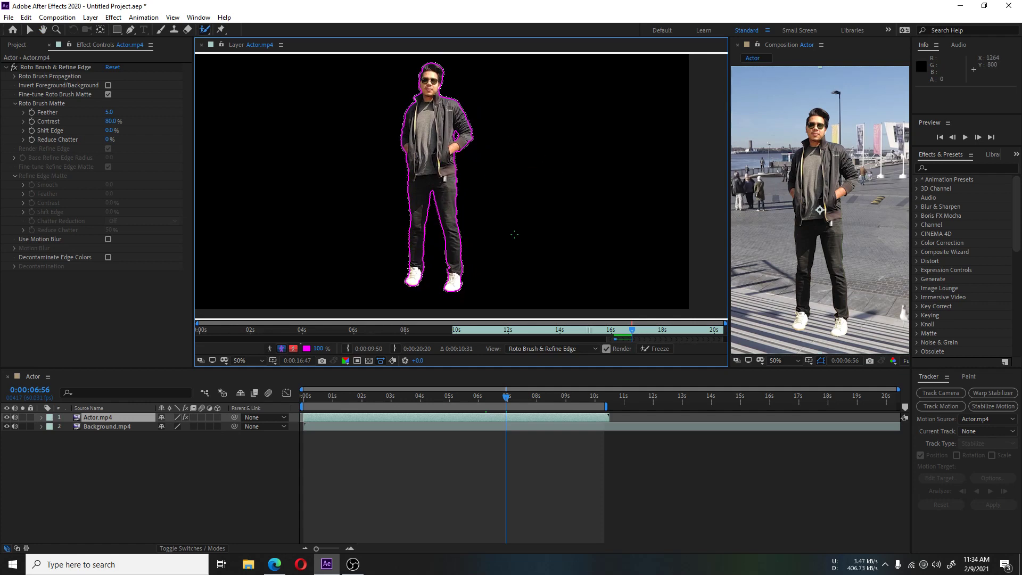
Return to the full video view and add the actor's body and right leg to the foreground
key(alt+4)
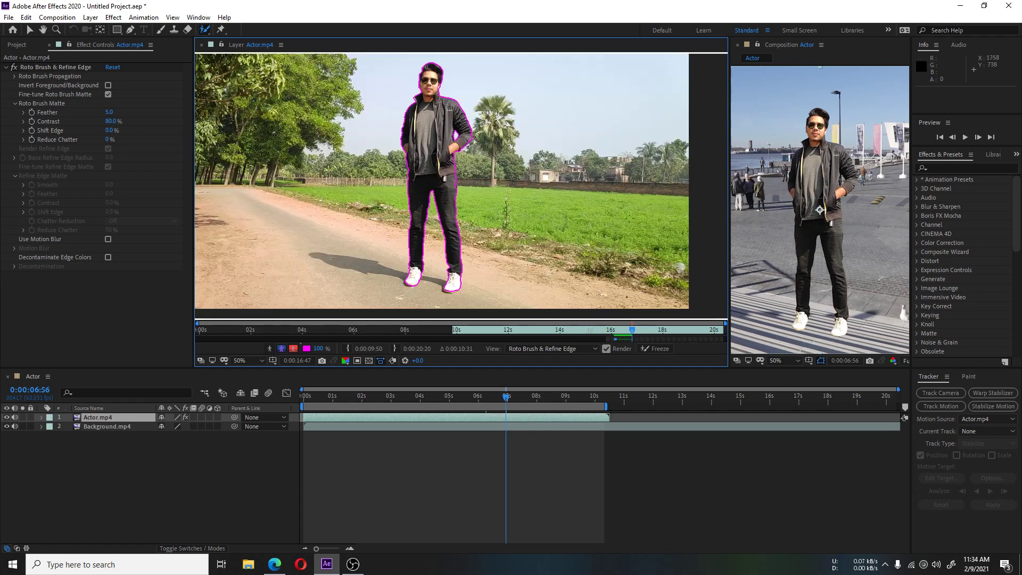
key(space)
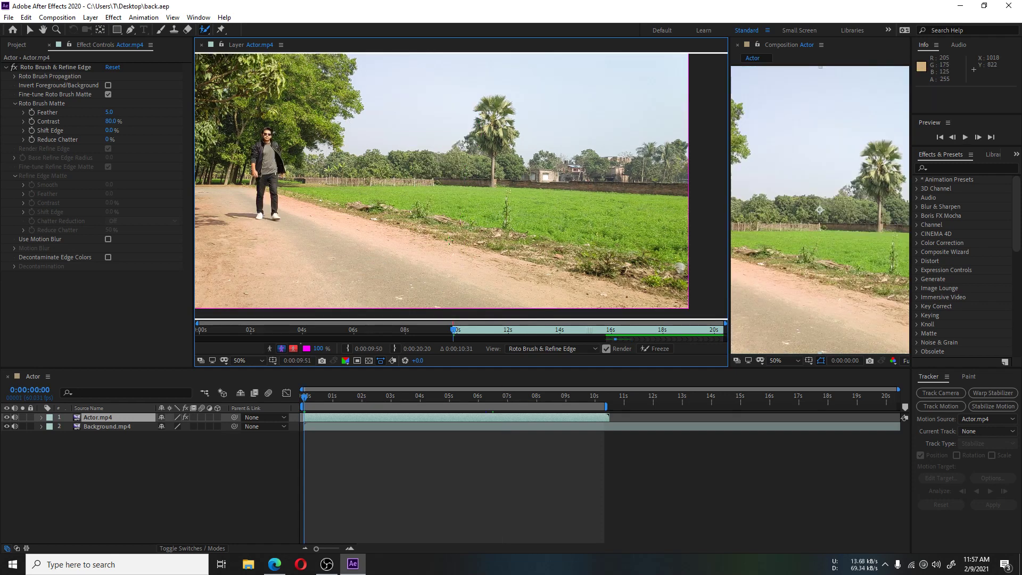
scroll(283, 173, up, 2)
drag(283, 172, 612, 190)
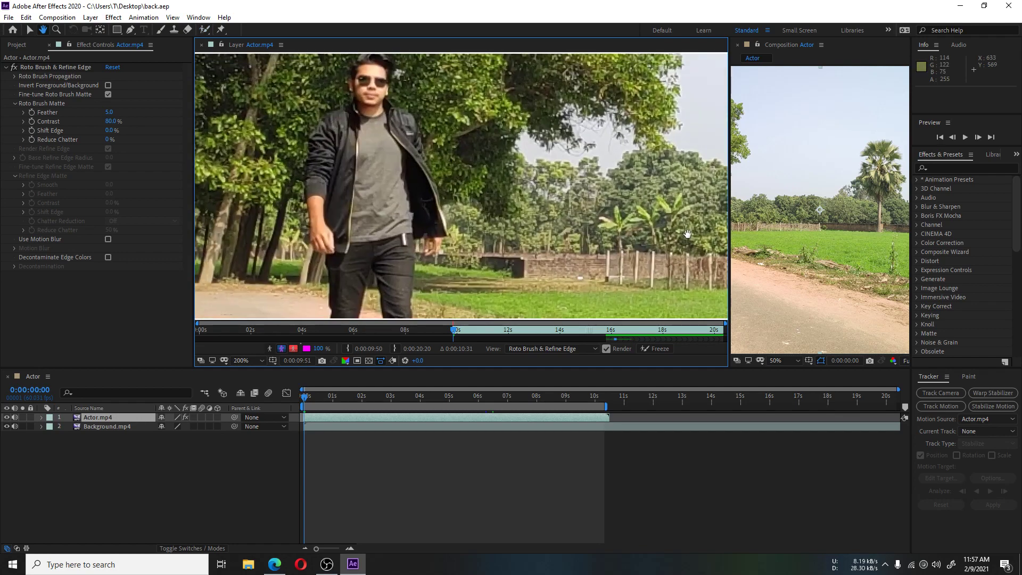
scroll(397, 187, down, 1)
drag(398, 300, 415, 130)
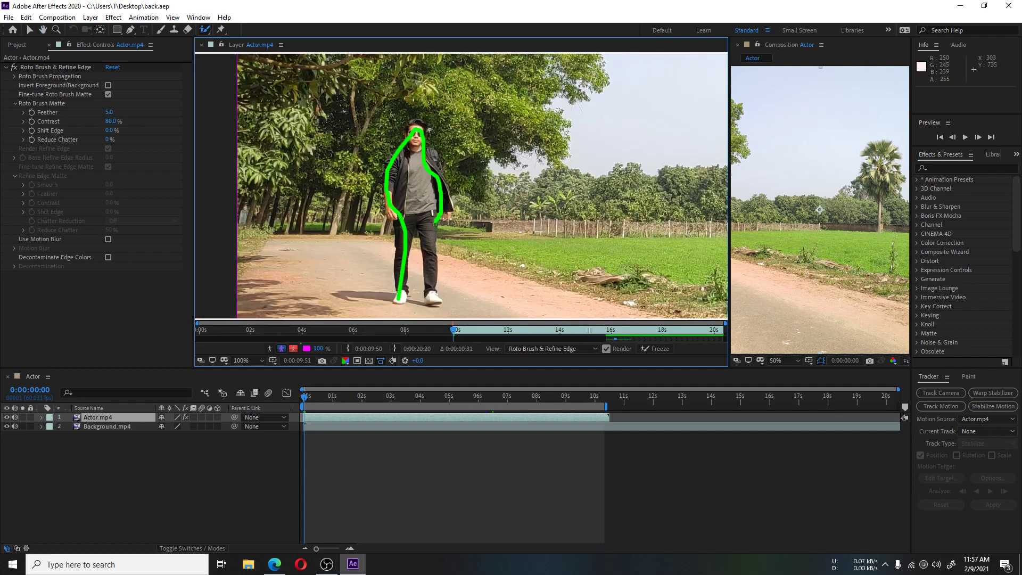
drag(429, 295, 424, 226)
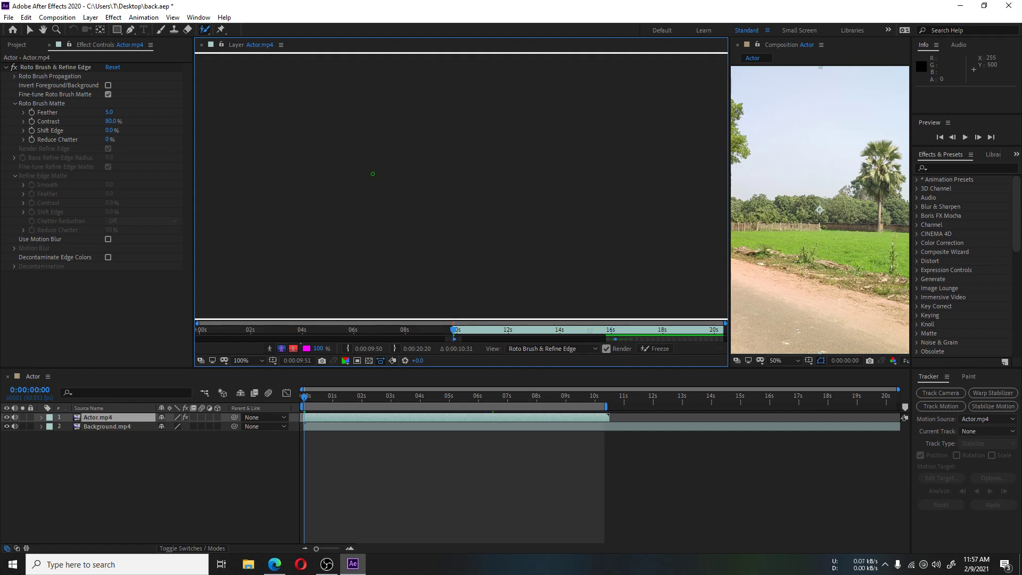
Add the top of the hair and remove background around the hair, face, neck and shoulder
scroll(411, 183, up, 4)
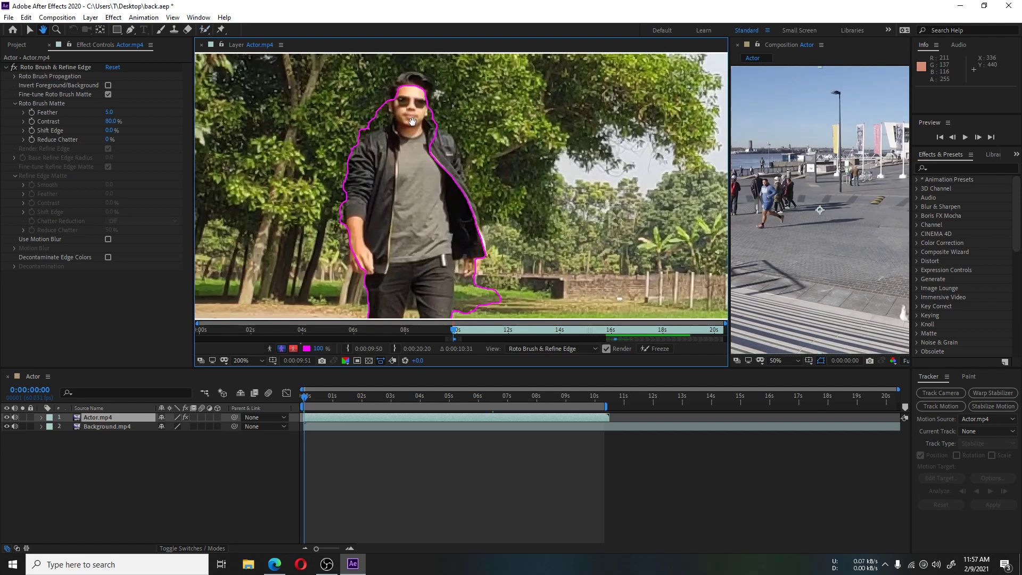
drag(399, 92, 455, 75)
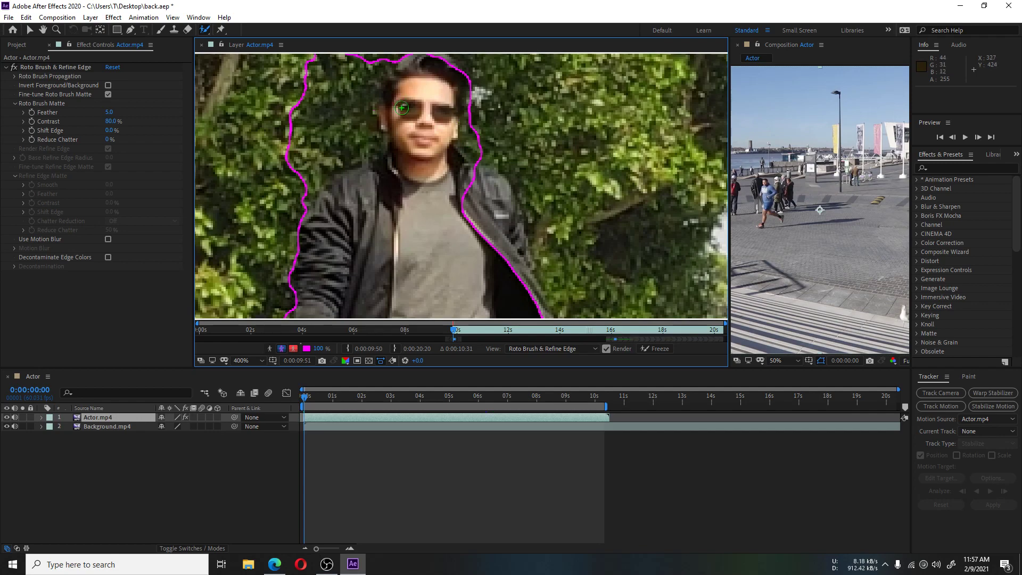
drag(334, 136, 341, 68)
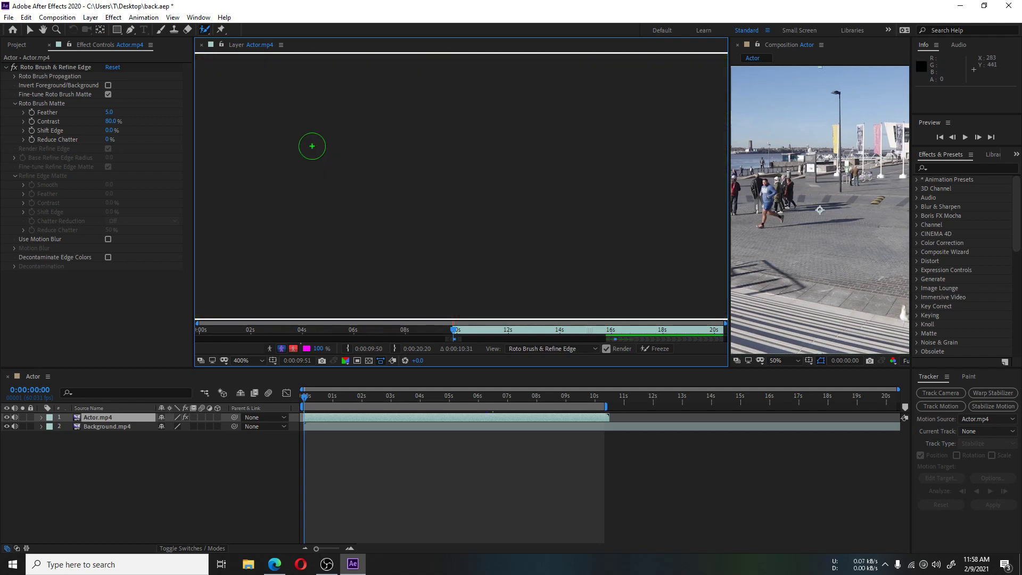
drag(367, 145, 369, 62)
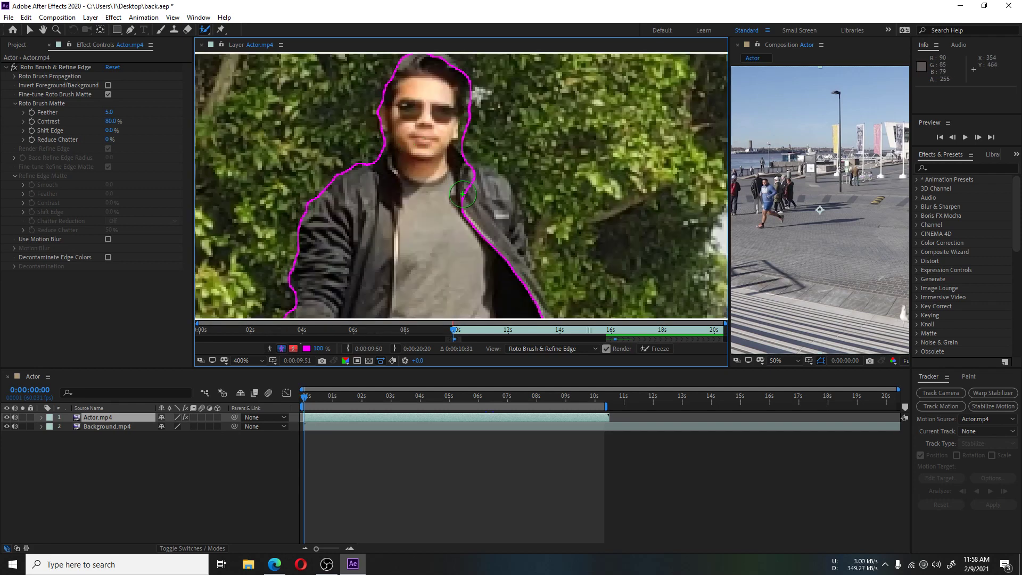
drag(477, 125, 480, 97)
alt+click(470, 142)
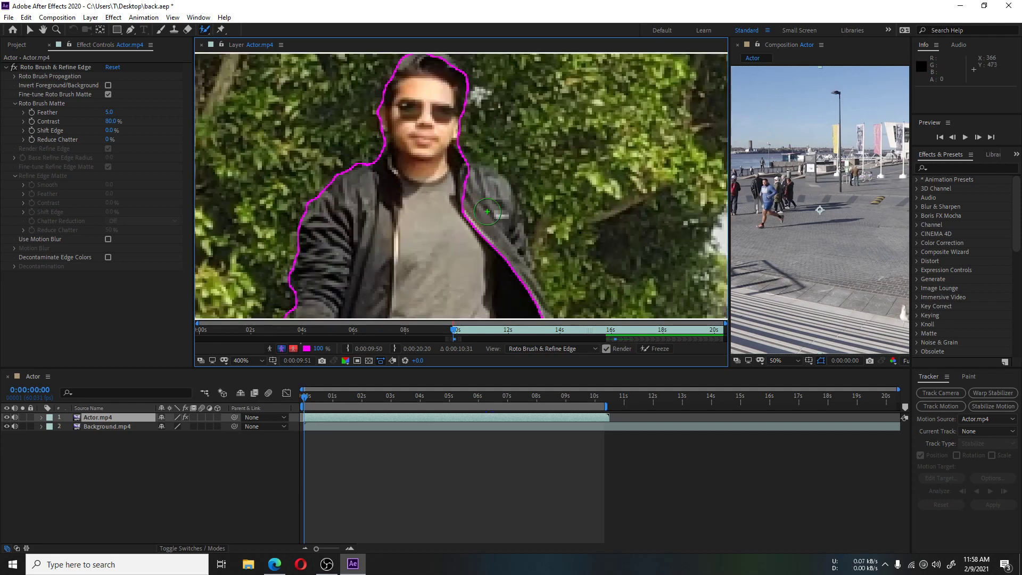
click(504, 217)
alt+click(496, 154)
Trim background beside the hip and leg and between the legs
drag(507, 259, 449, 144)
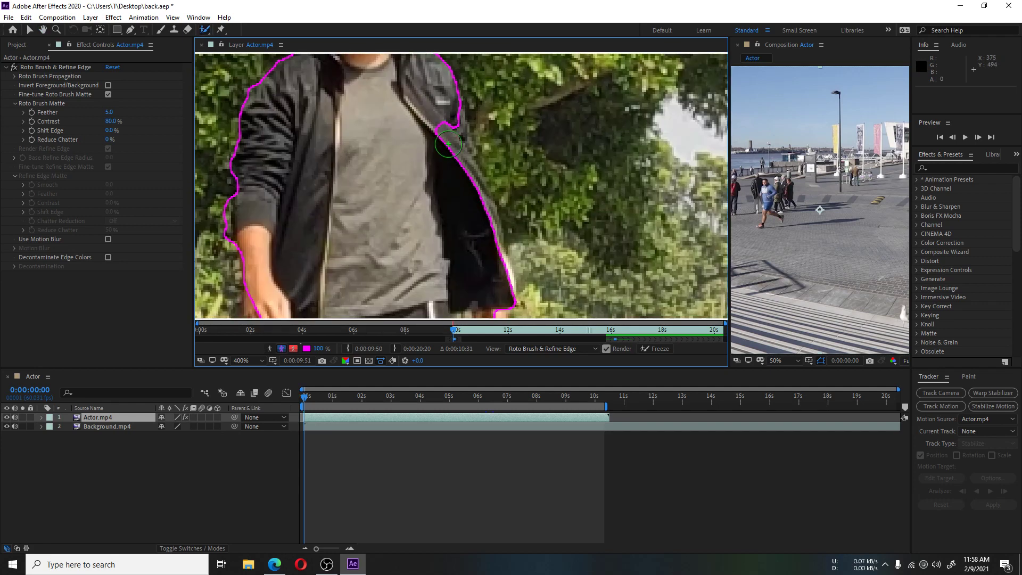
click(466, 185)
drag(491, 280, 579, 93)
alt+click(561, 142)
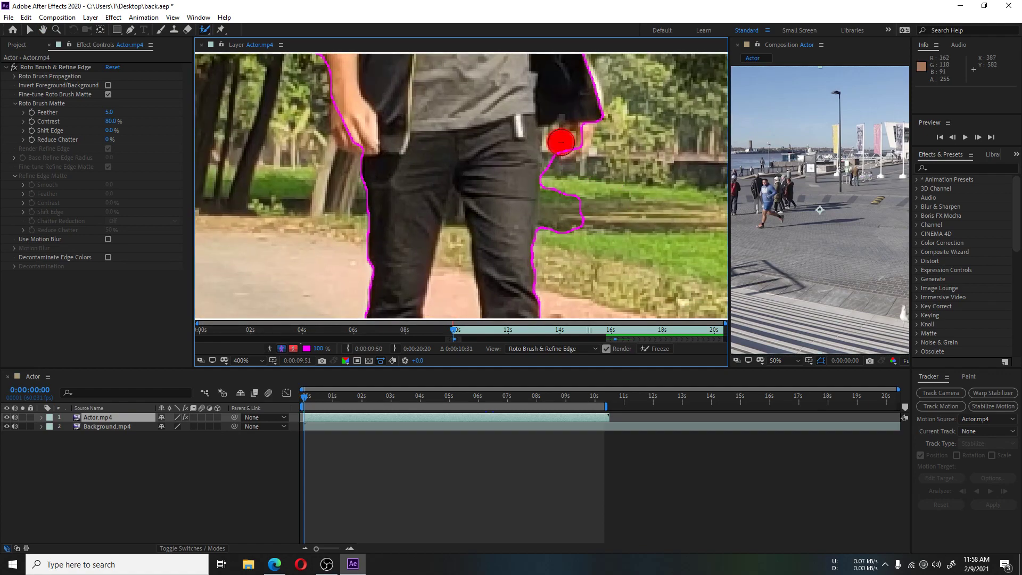
drag(558, 233, 553, 187)
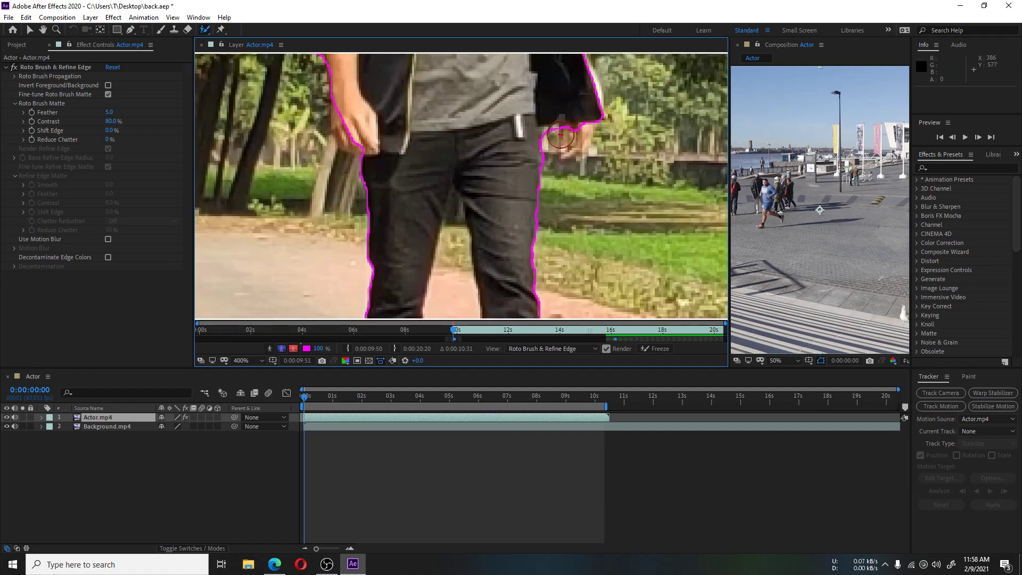
alt+click(582, 149)
drag(482, 224, 475, 59)
Remove background around the feet, between the shoes and under the right shoe
drag(452, 143, 452, 217)
drag(506, 266, 515, 141)
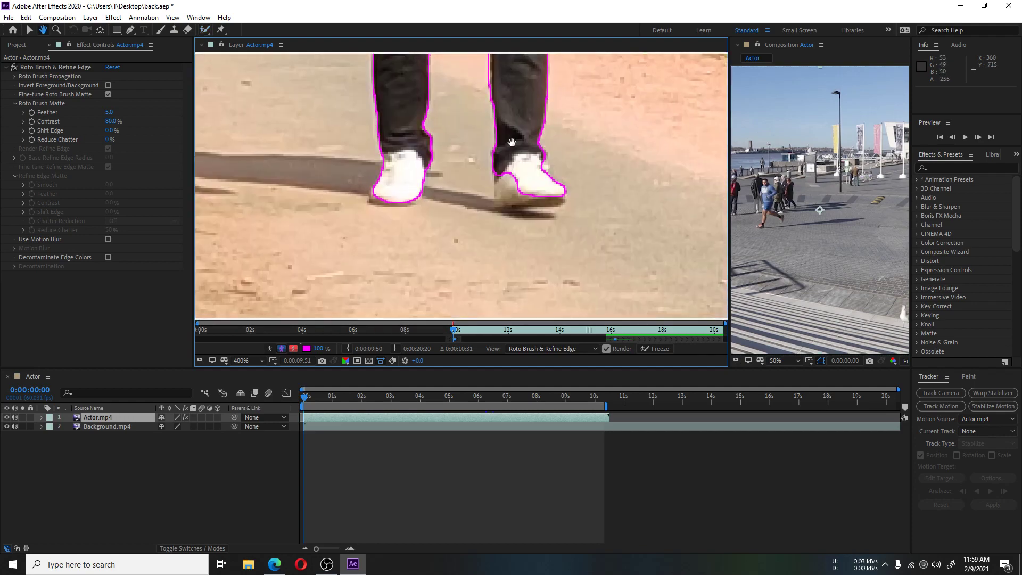
click(495, 270)
alt+click(426, 276)
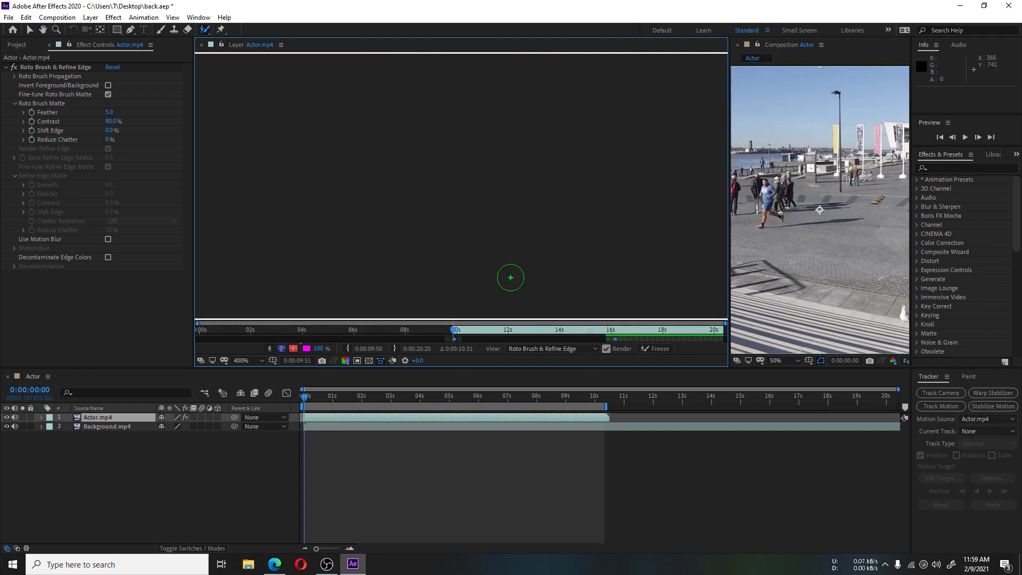
drag(505, 300, 518, 297)
mouse_move(450, 156)
mouse_down()
mouse_move(448, 246)
mouse_move(453, 197)
mouse_up()
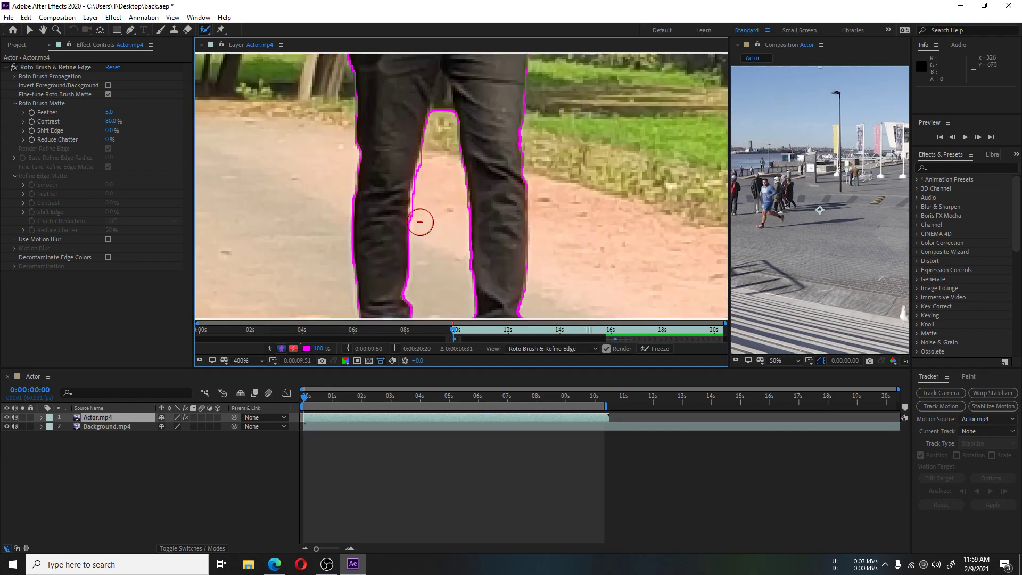
Remove the background left of the actor's arm from the matte
scroll(431, 234, up, 3)
drag(367, 150, 370, 198)
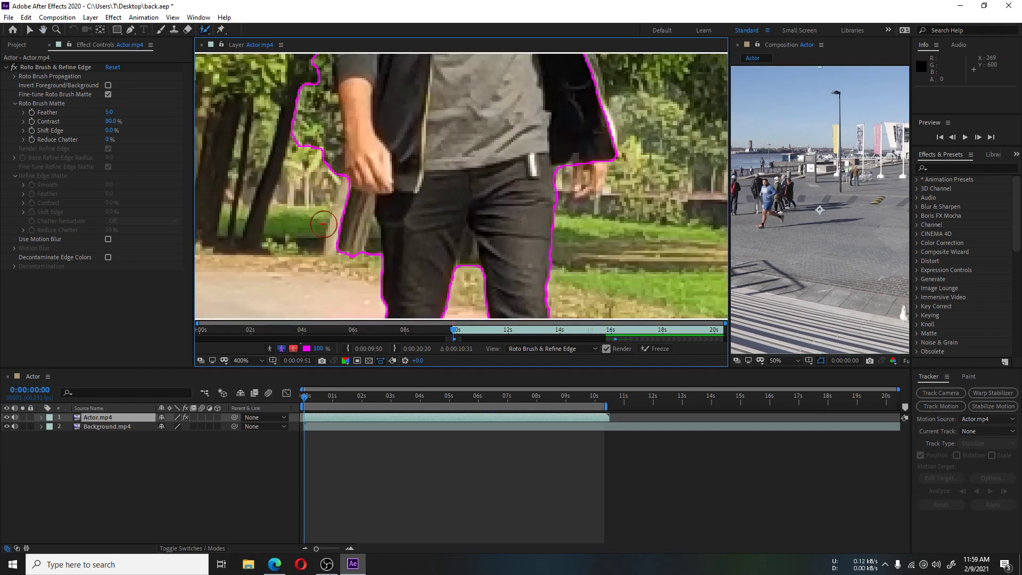
scroll(373, 266, up, 3)
alt+drag(431, 298, 413, 152)
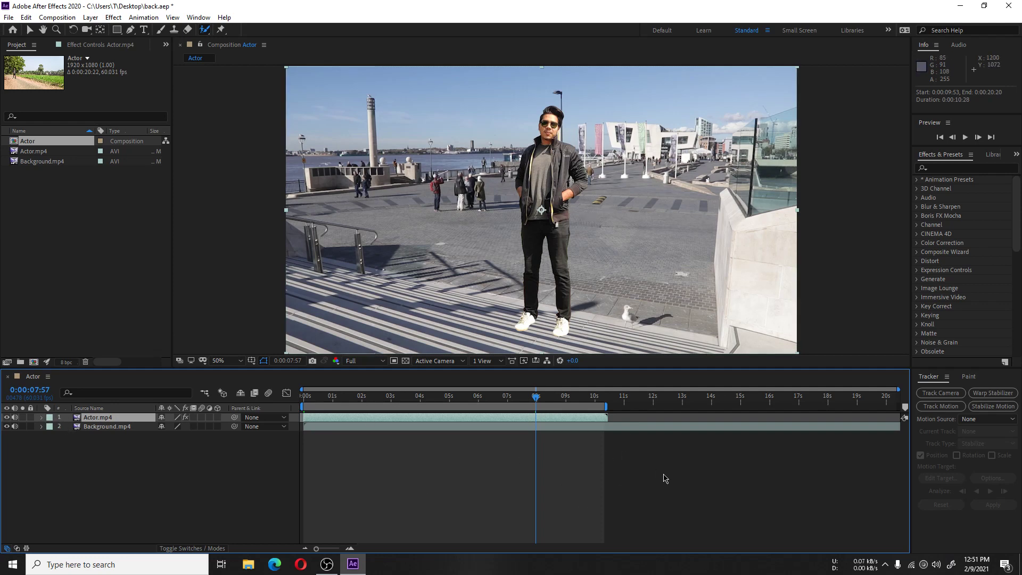
Reveal the actor layer's Transform properties and move him up and right in frame
click(28, 31)
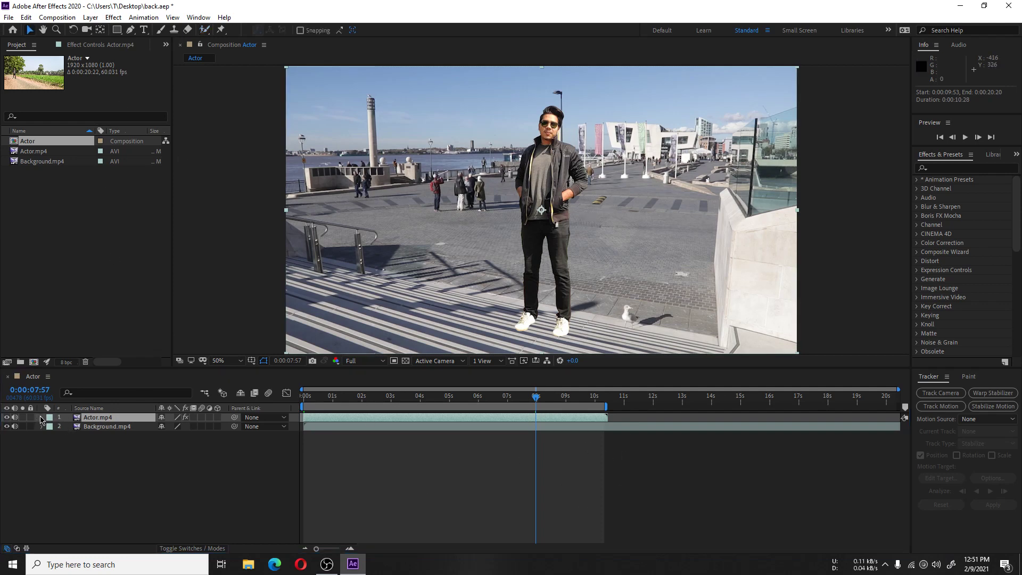
click(41, 417)
click(51, 437)
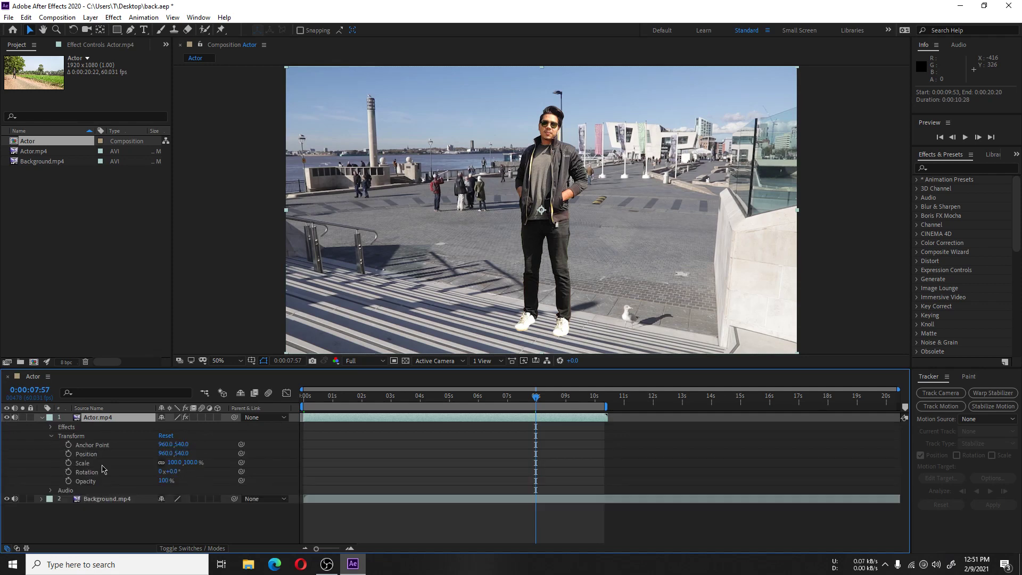
click(86, 454)
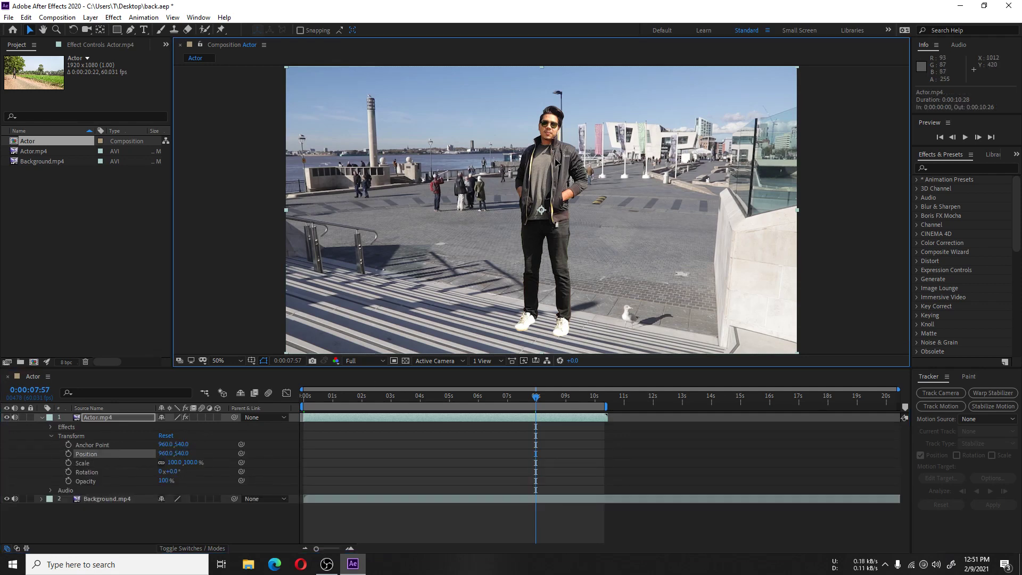
drag(556, 177, 570, 138)
Scale the actor down to 69% and lower him onto the promenade at 994, 606
drag(169, 462, 157, 462)
drag(552, 141, 551, 177)
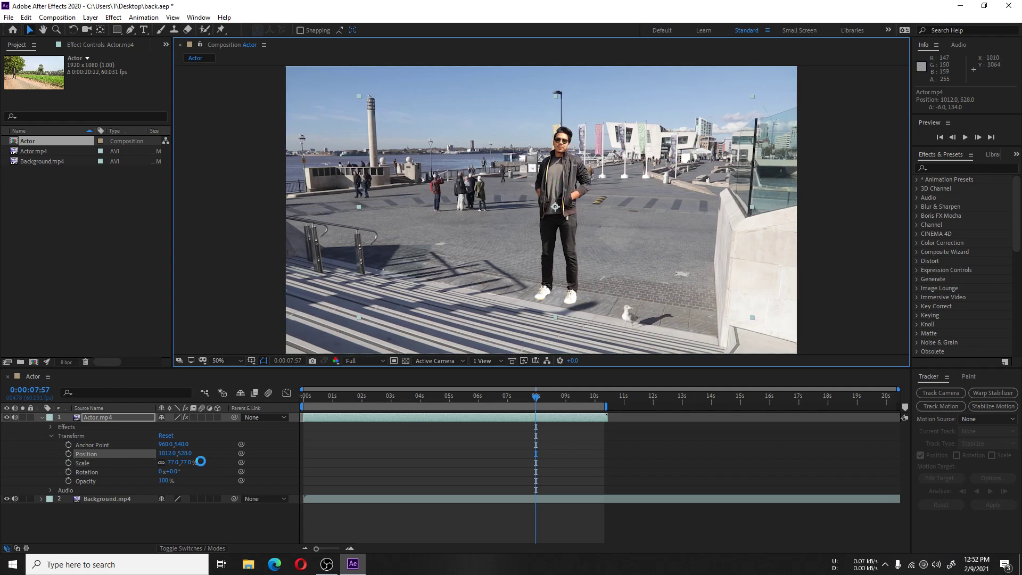
drag(173, 462, 164, 462)
mouse_move(559, 177)
mouse_down()
mouse_move(544, 205)
mouse_move(554, 196)
mouse_up()
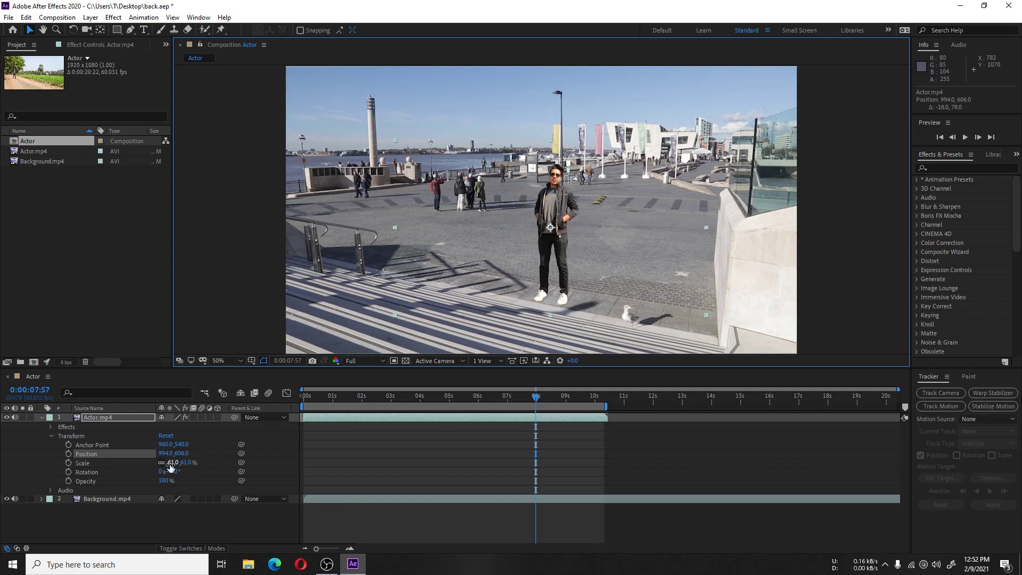
drag(170, 462, 174, 462)
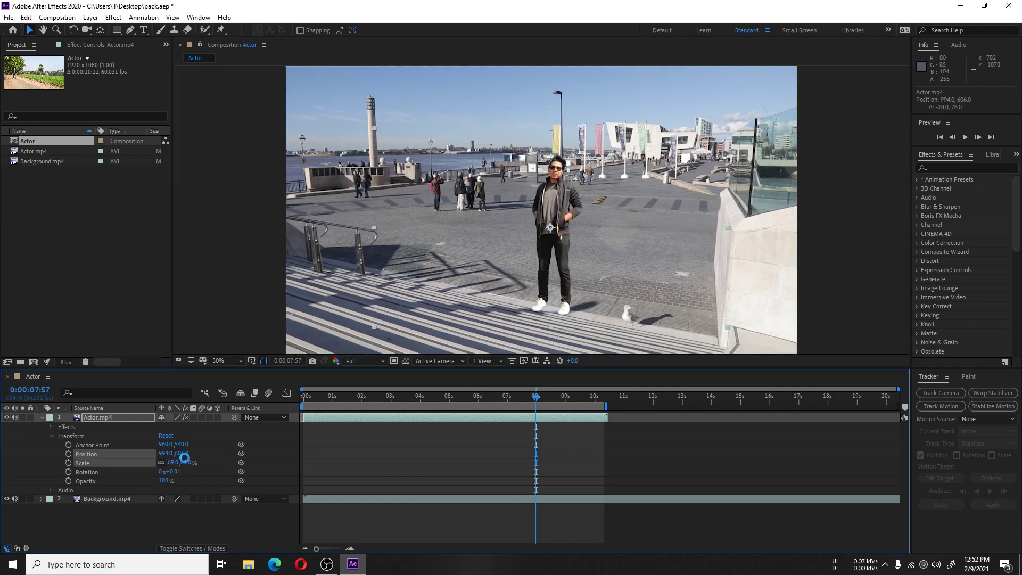
mouse_move(565, 210)
mouse_down()
mouse_move(563, 196)
mouse_move(555, 203)
mouse_move(566, 215)
mouse_up()
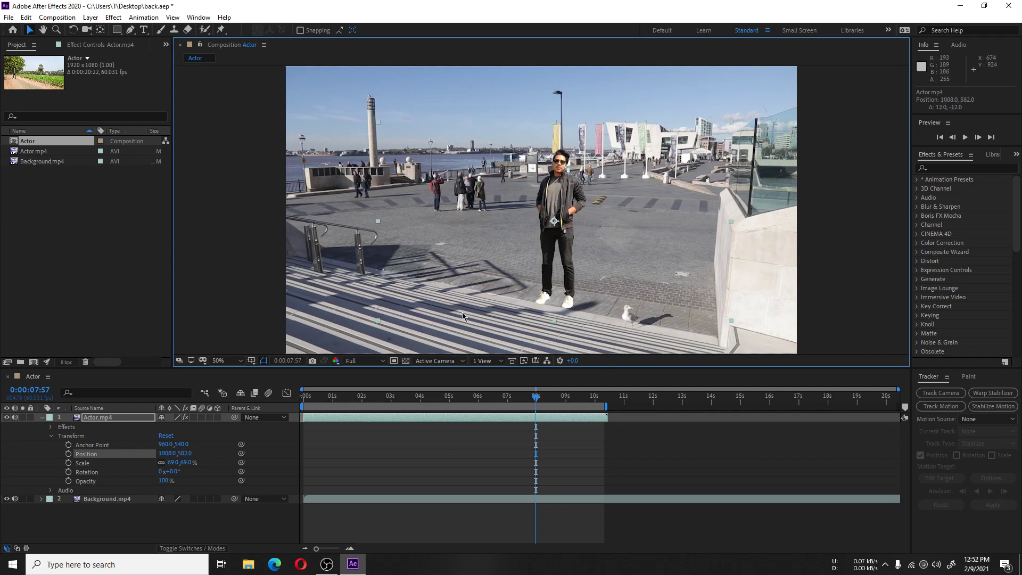
Apply Brightness & Contrast to the actor with Brightness -23 and Contrast -18
click(42, 417)
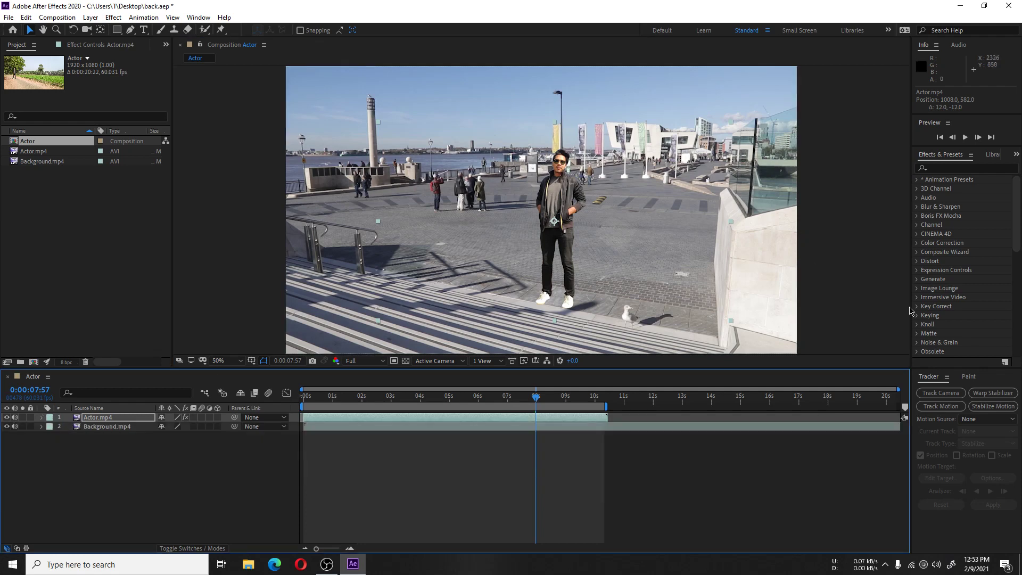
click(947, 169)
text(brigh)
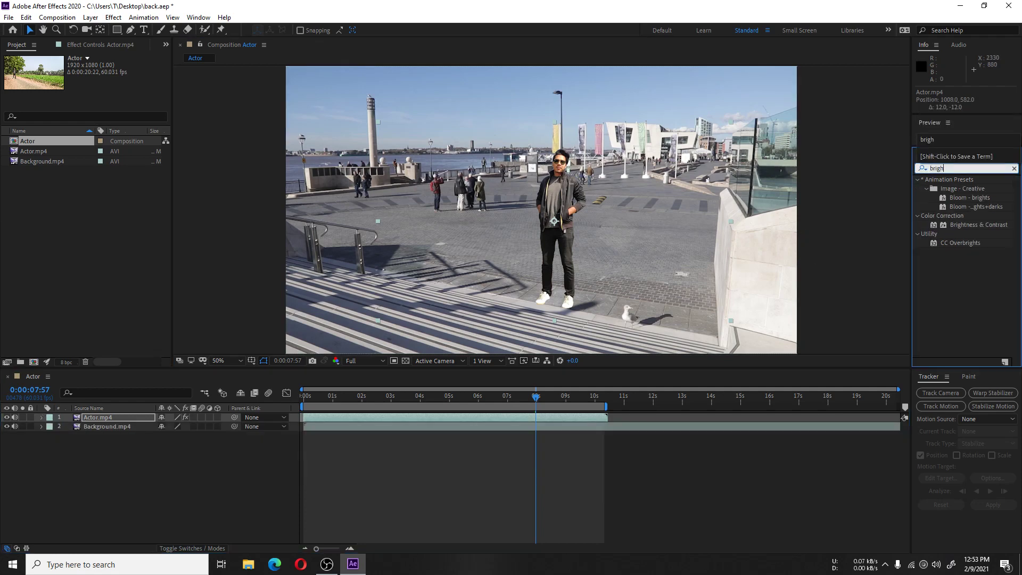
drag(980, 226, 113, 419)
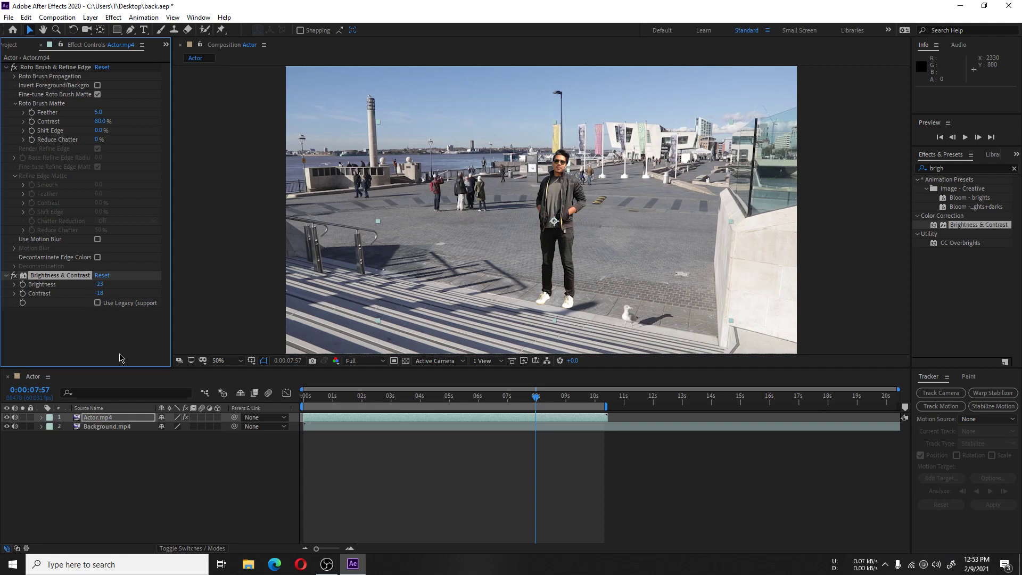
Clear the effects search and expand the Red Giant Warp category
click(971, 168)
key(BackSpace)
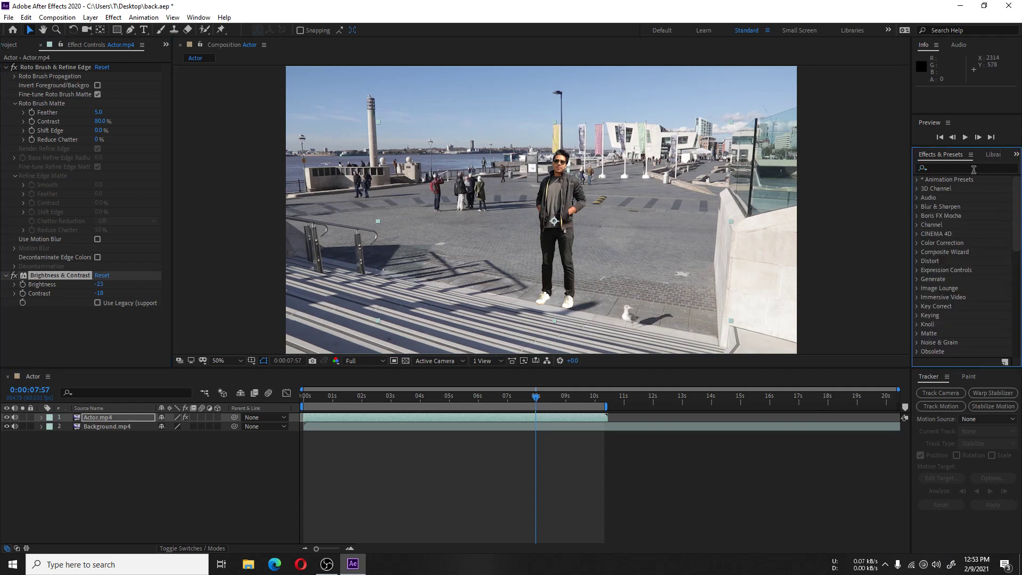
scroll(979, 270, down, 7)
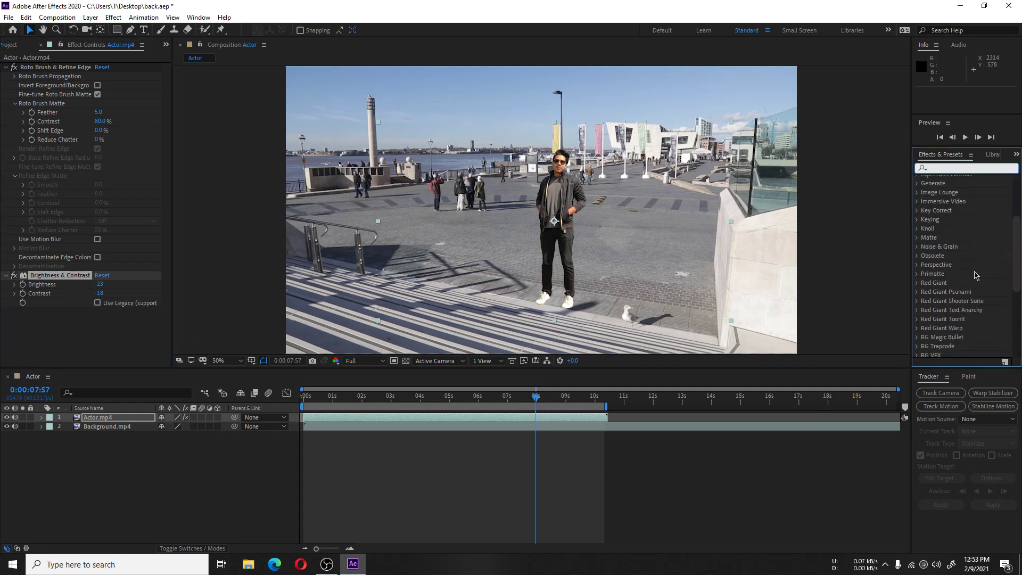
click(918, 232)
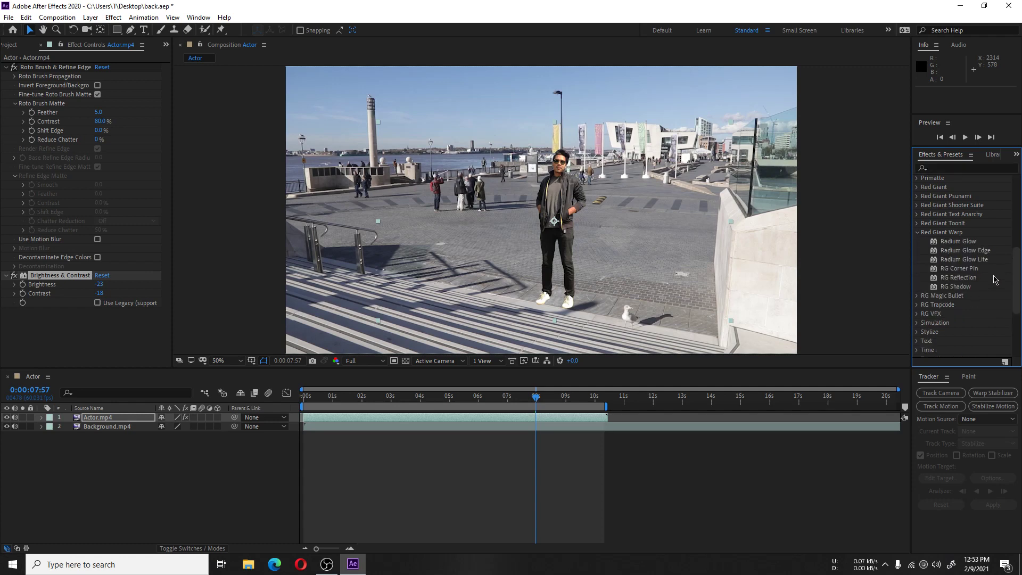
Search 'shado' and drop Image Lounge Real Shadows onto the actor below Brightness & Contrast
click(951, 169)
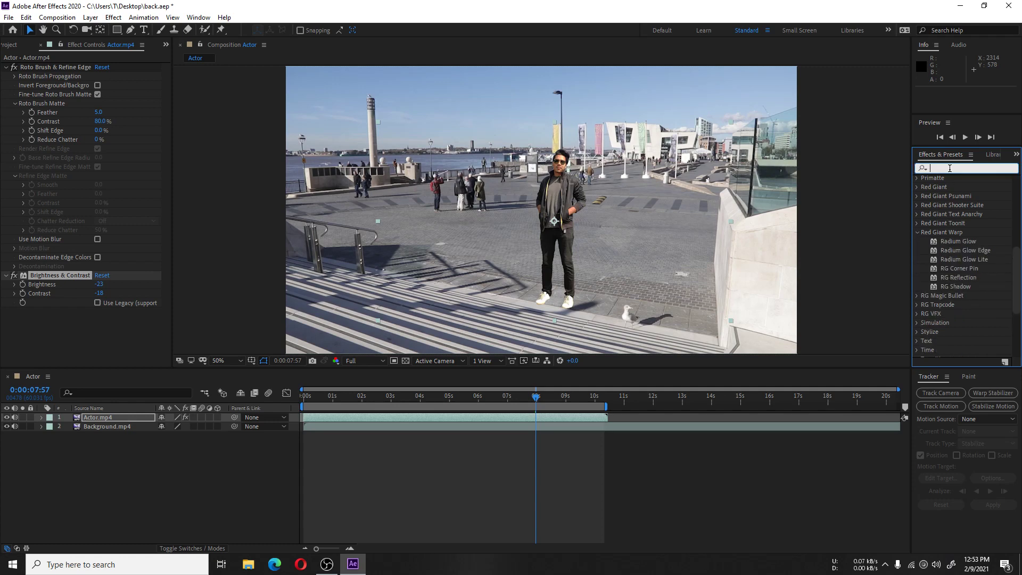
text(shadow)
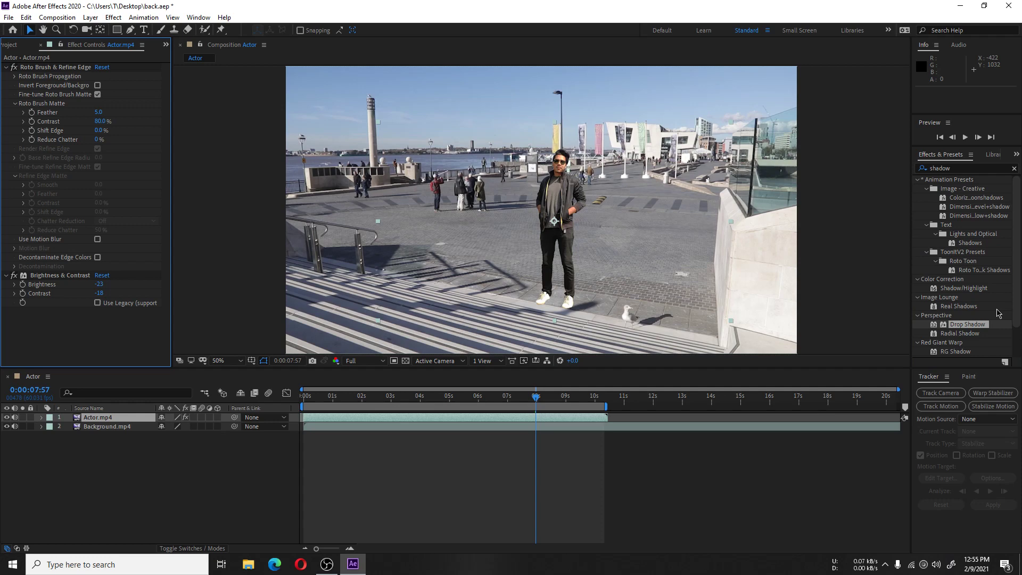
click(974, 288)
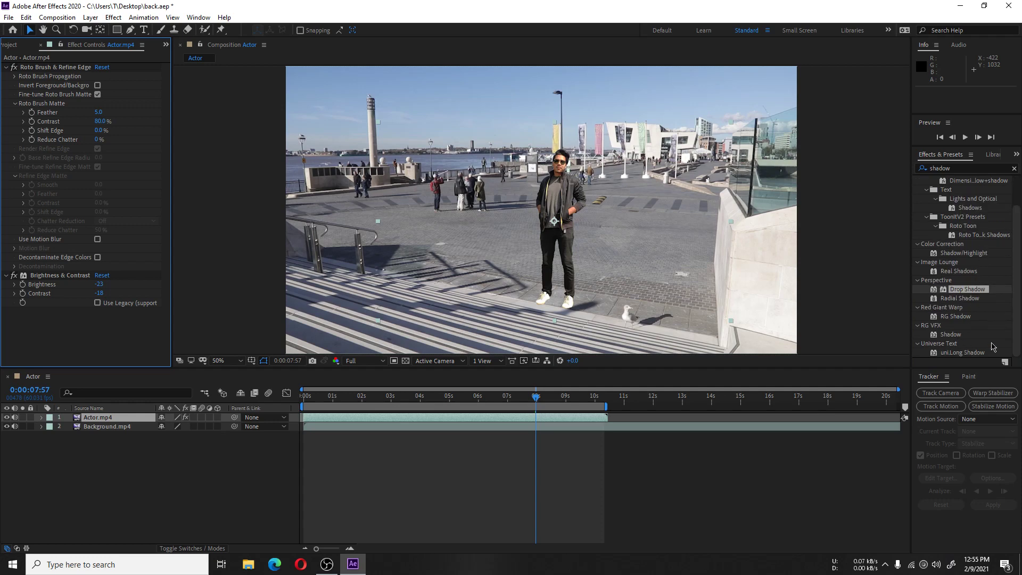
drag(958, 271, 54, 351)
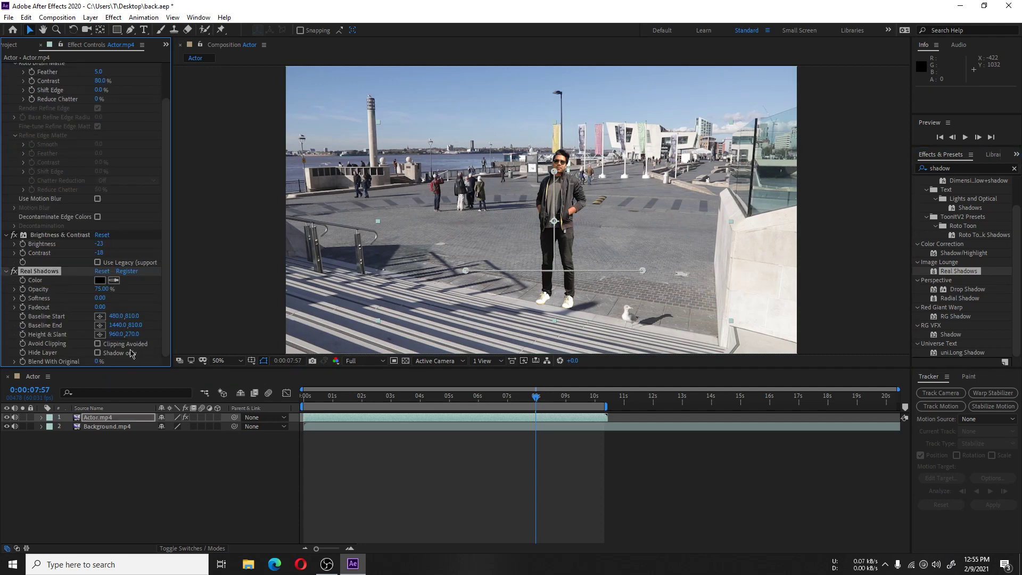
Drag the shadow's baseline and height-slant handles so it stretches up-right across the promenade
mouse_move(131, 317)
mouse_down()
mouse_move(149, 318)
mouse_move(125, 319)
mouse_up()
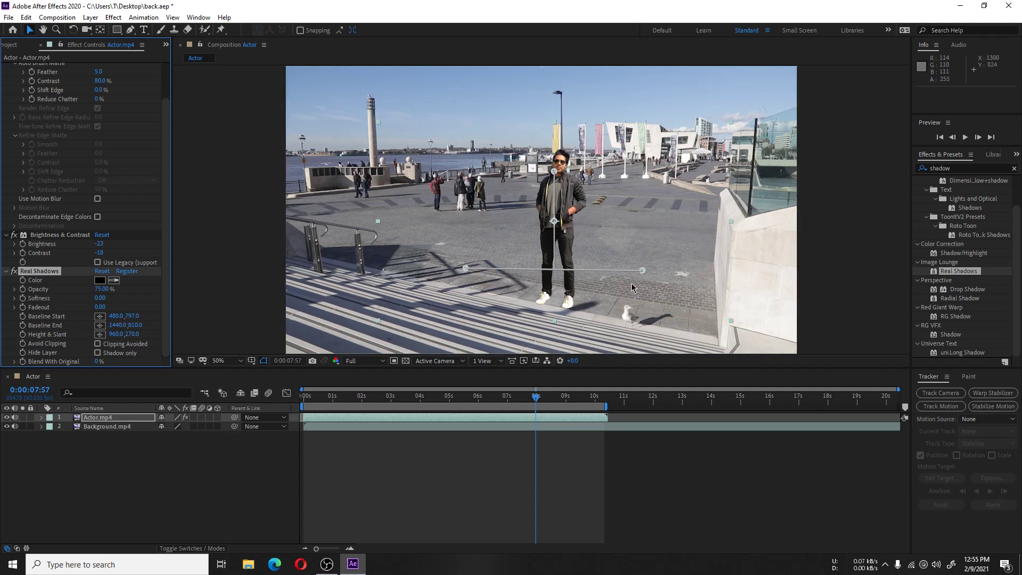
drag(642, 271, 620, 319)
drag(554, 171, 633, 247)
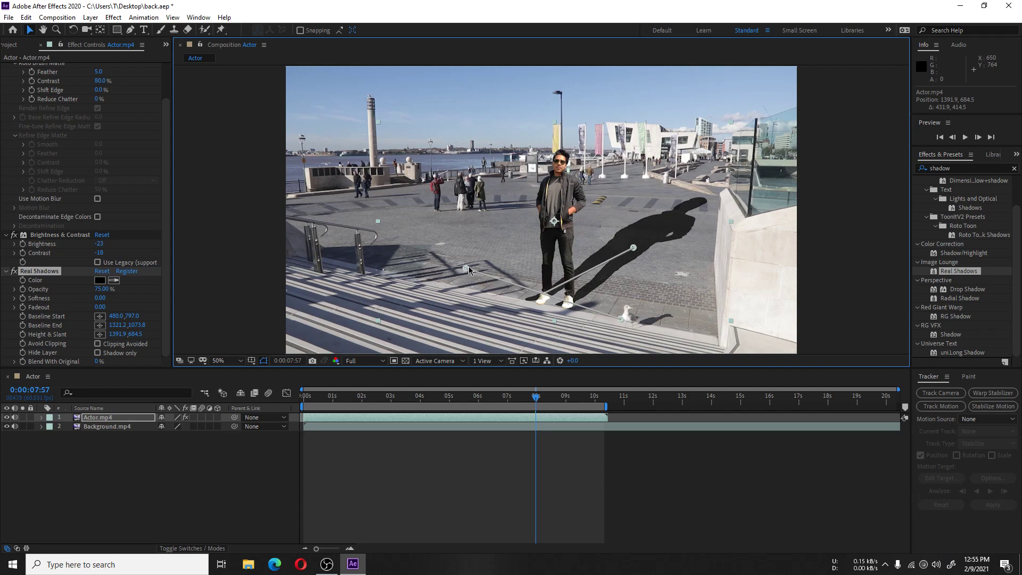
drag(467, 268, 445, 277)
Fine-tune the shadow's baseline and slant, lower its opacity, and preview the composite
drag(91, 289, 137, 294)
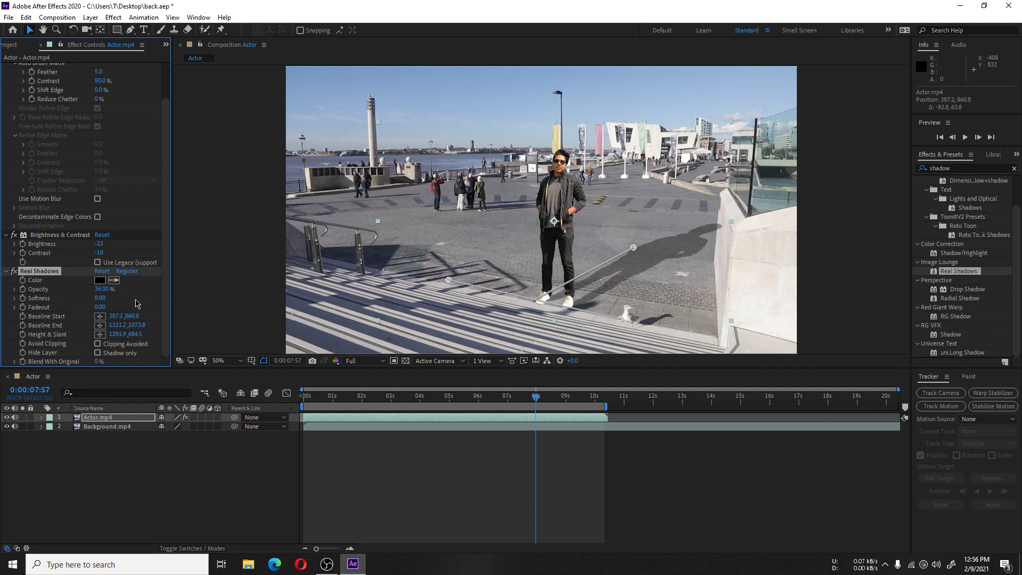
drag(621, 318, 613, 335)
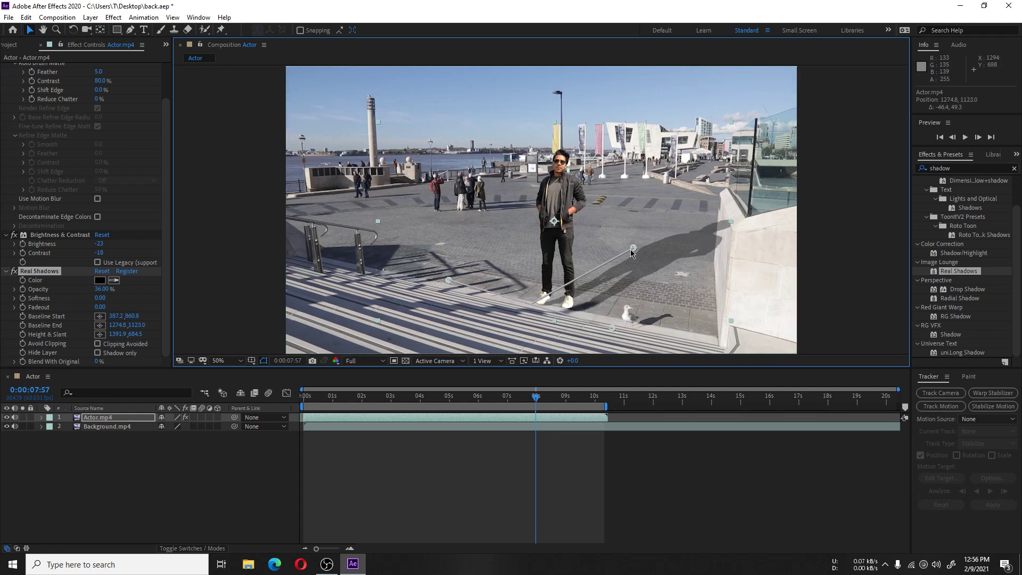
drag(630, 250, 618, 271)
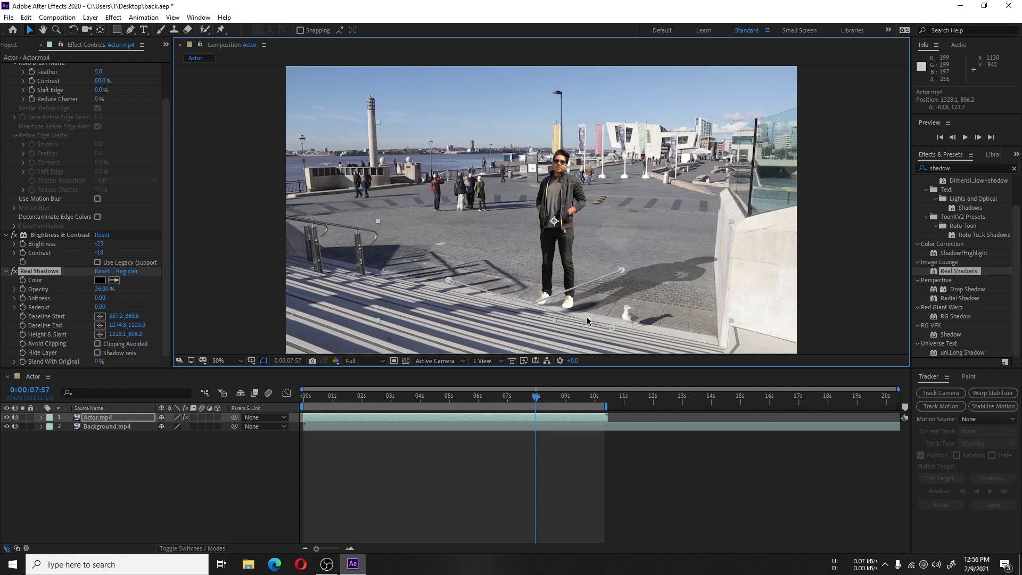
drag(448, 279, 446, 276)
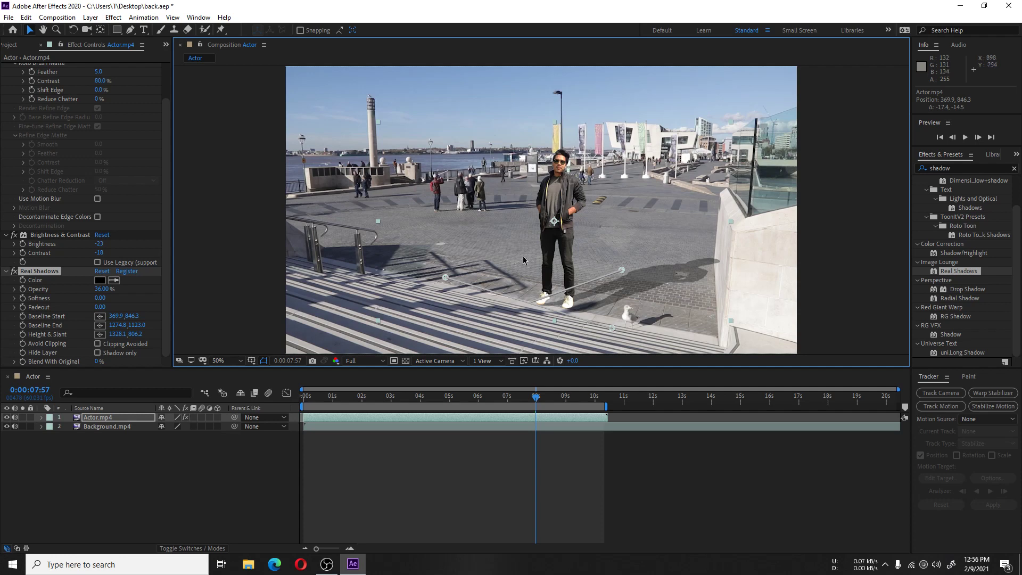
key(space)
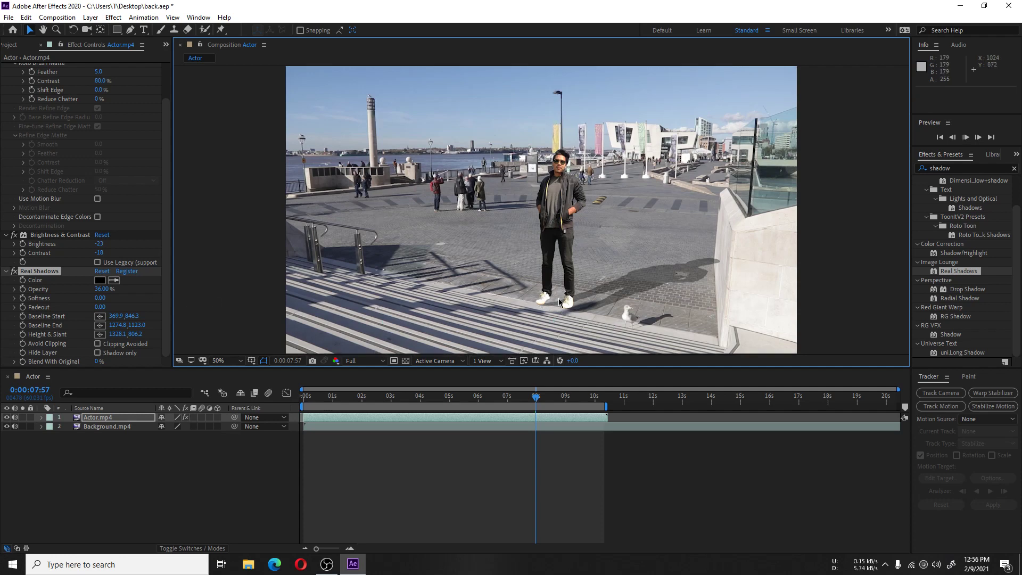